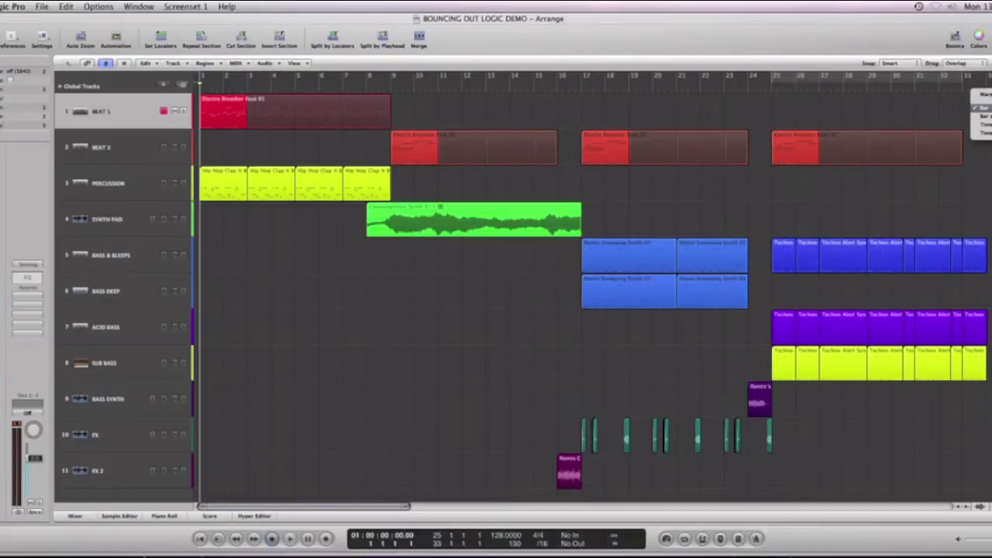
Step: Show elapsed time in the ruler, move the playhead to bar 35, and display automation curves
click(981, 116)
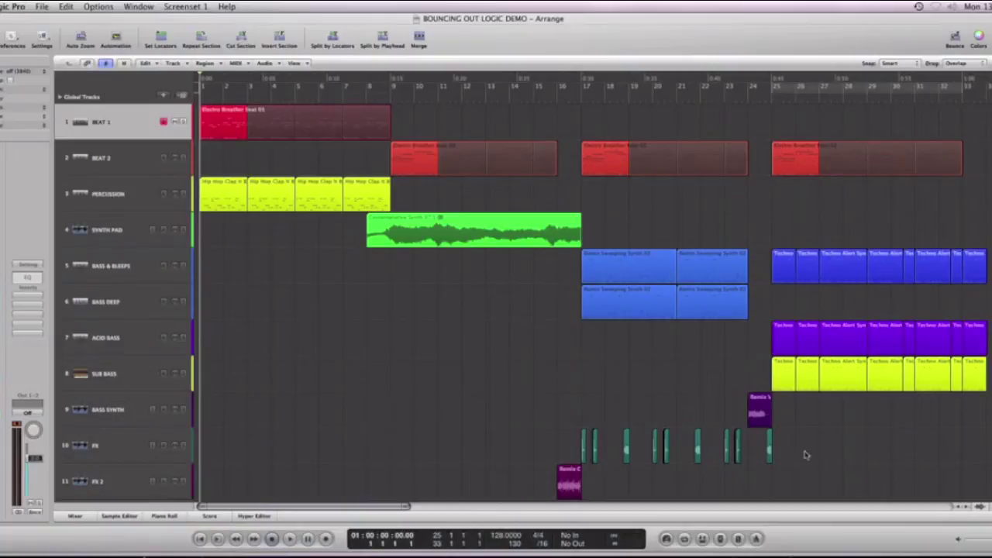
drag(393, 508, 407, 507)
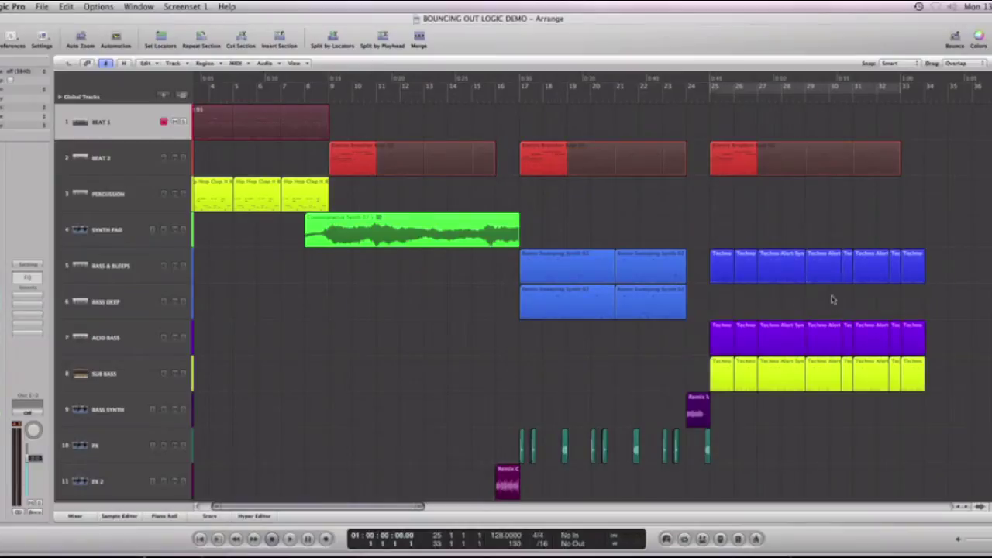
click(969, 98)
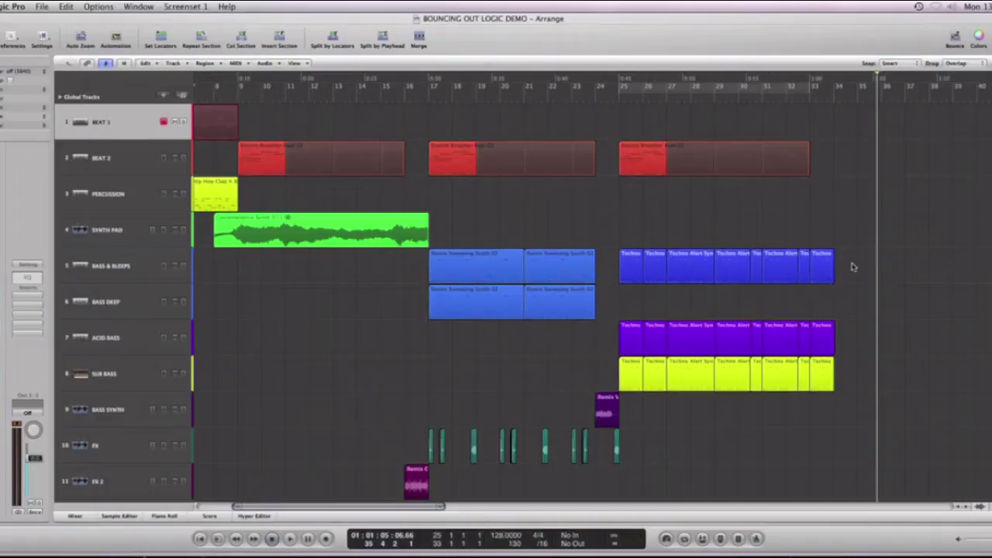
drag(853, 267, 459, 266)
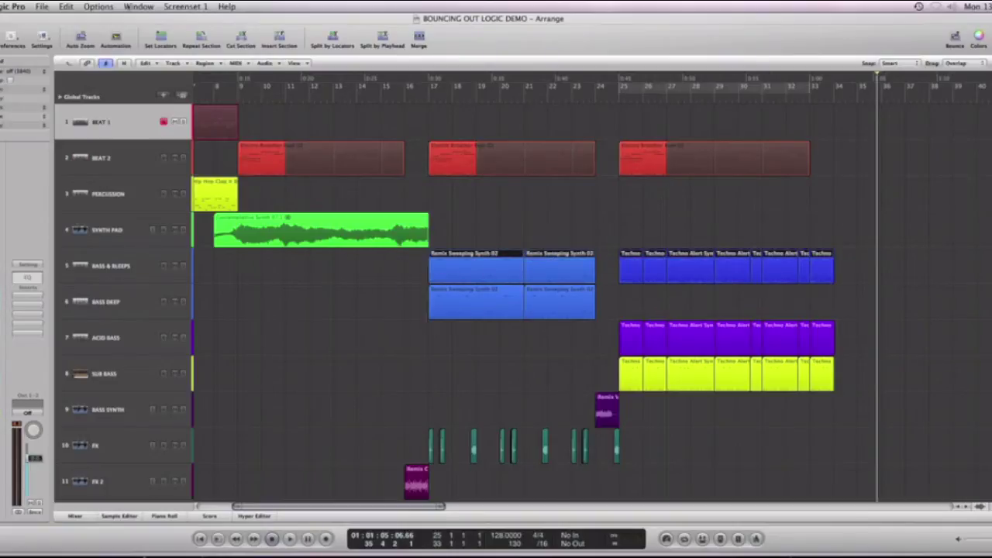
click(115, 36)
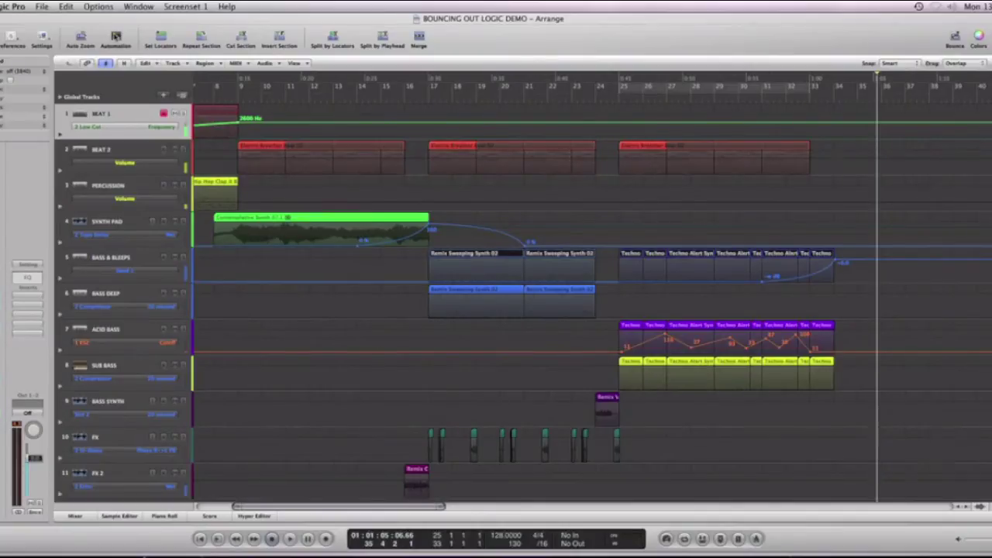
Step: Hide the automation curves and select the Bass & Bleeps track instead of its regions
click(115, 36)
click(283, 272)
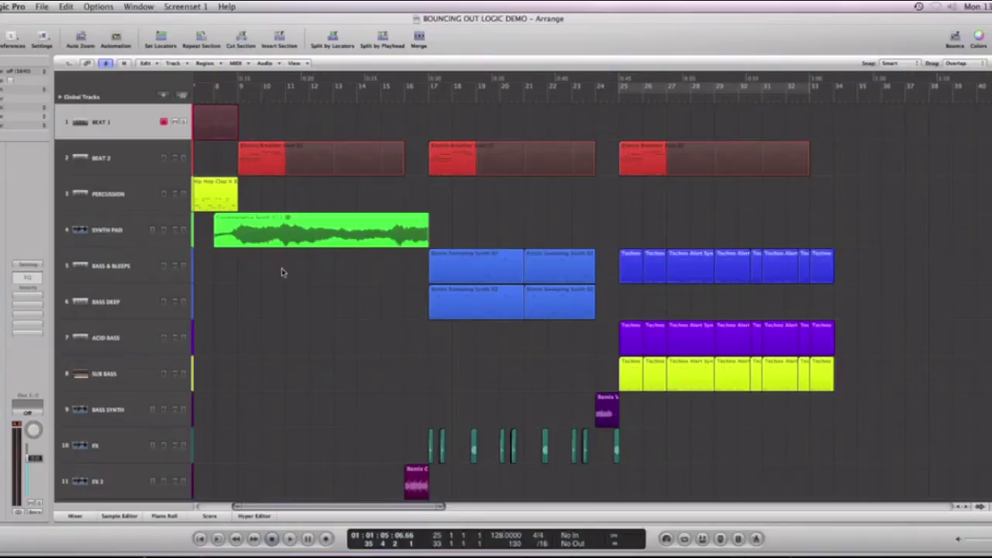
click(114, 267)
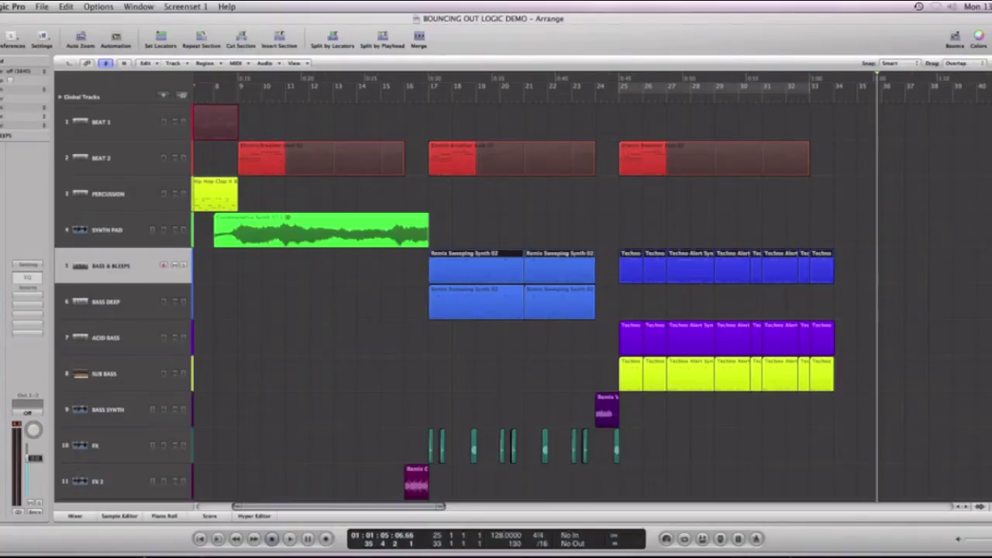
Step: View and close the Space Designer reverb, return to the project start, and show the mixer
click(34, 296)
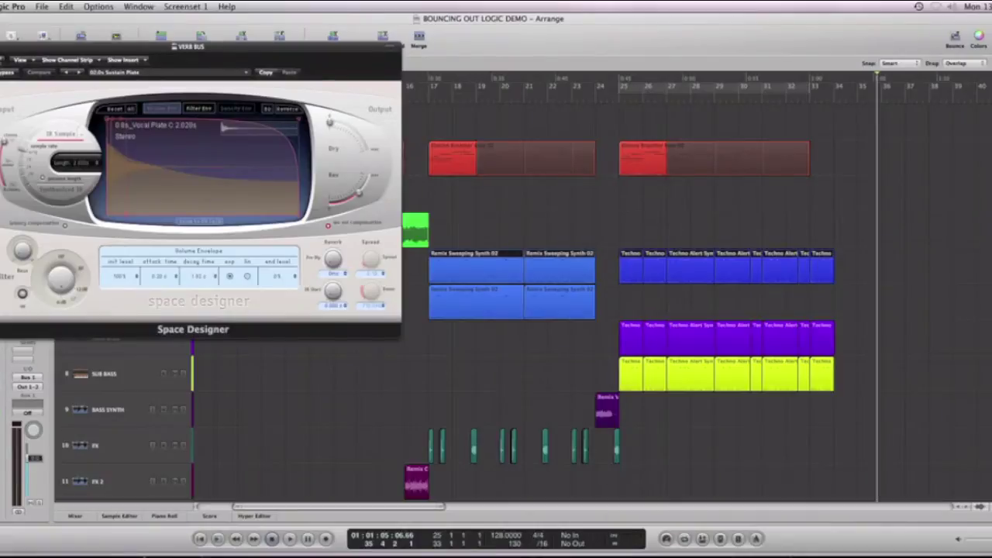
key(super+w)
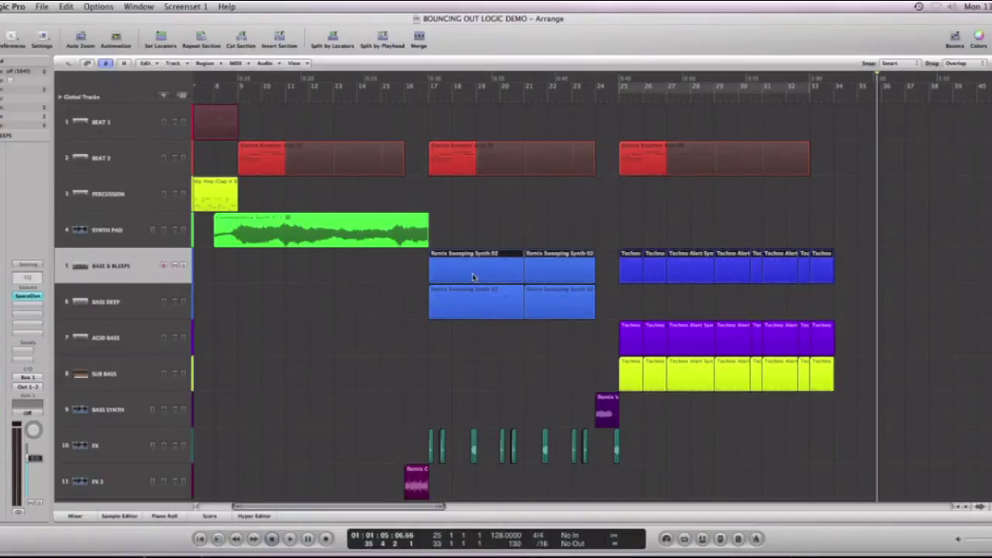
key(Return)
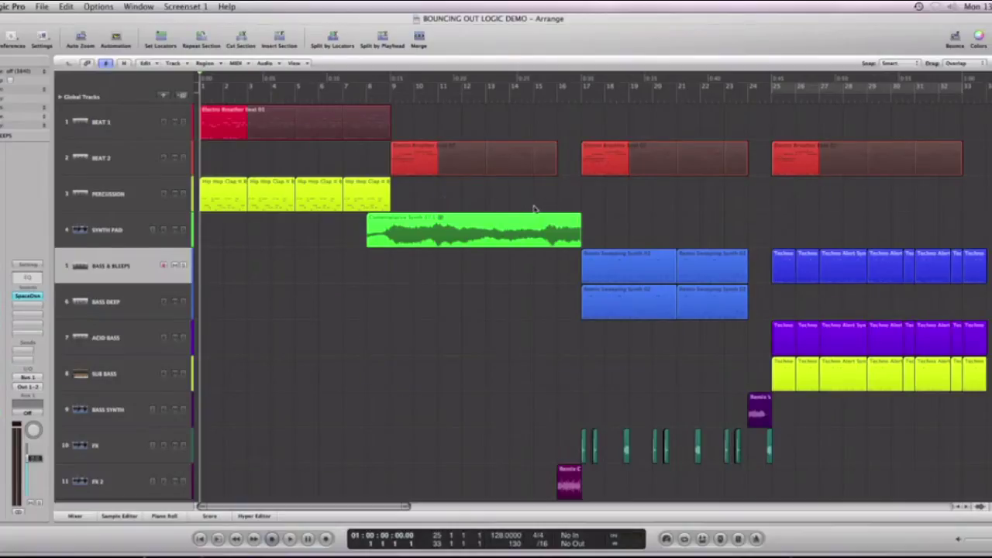
key(x)
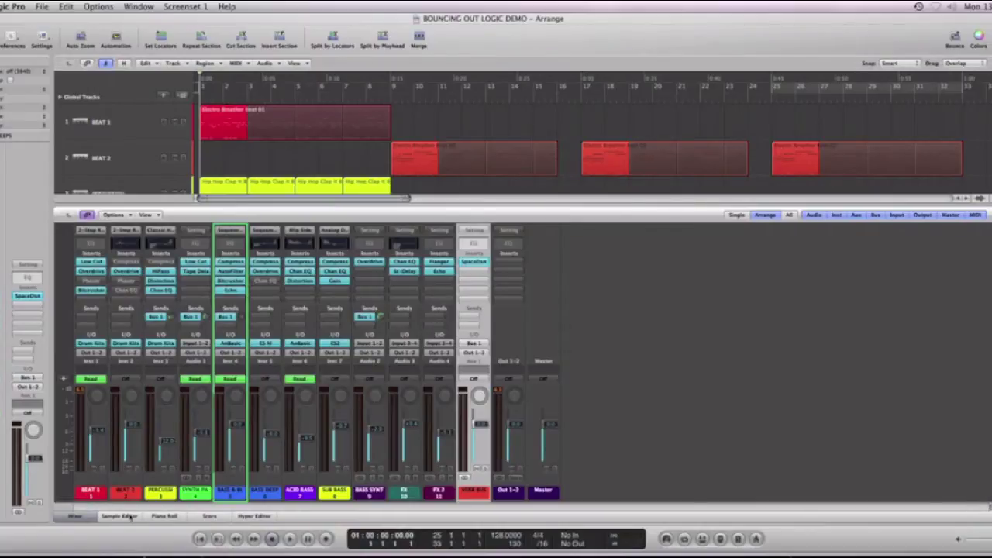
Step: Play the arrangement from the start with the mixer open and the Out 1-2 strip selected
click(76, 515)
click(76, 516)
key(space)
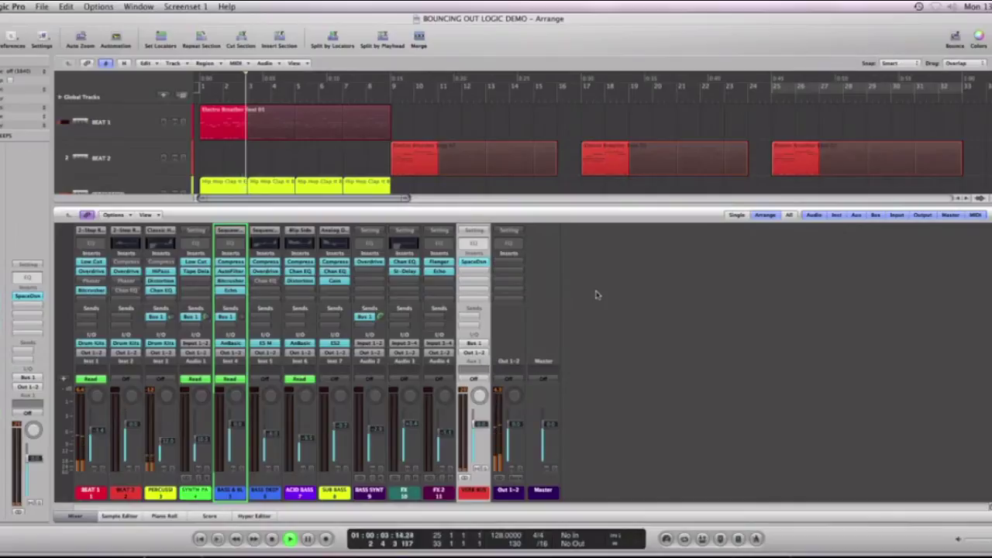
click(517, 468)
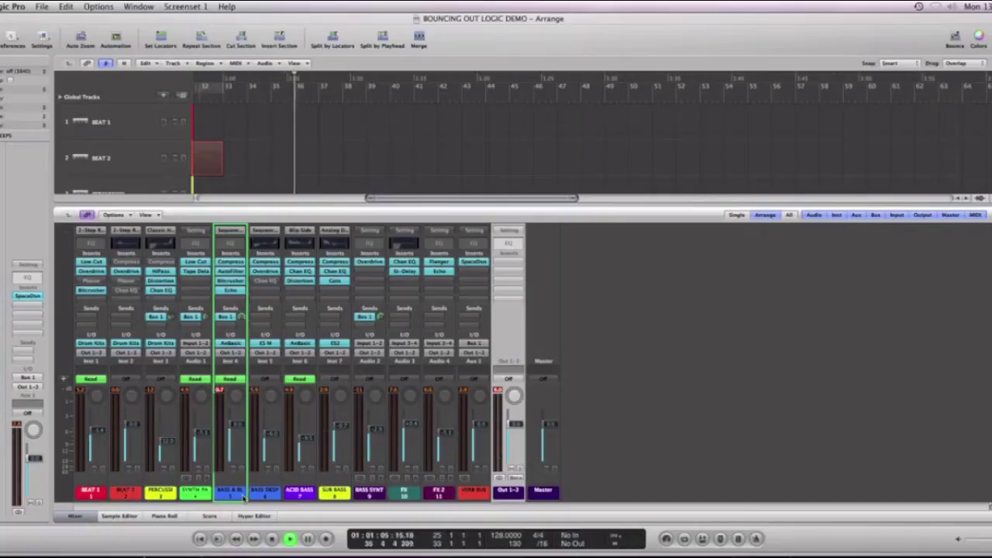
Step: Zoom in around the playhead, then bring the mixer back and select the BEAT 1 strip
key(x)
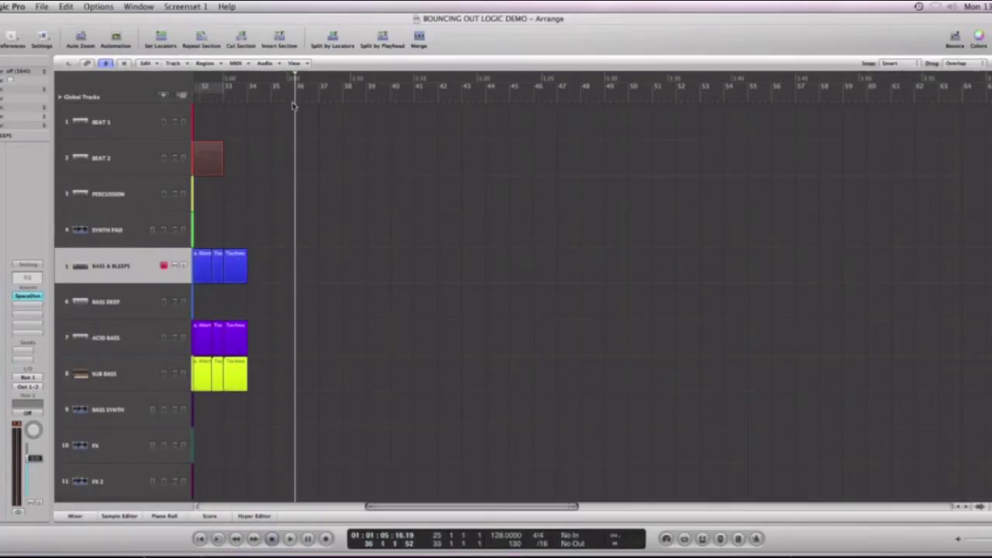
key(super+Right)
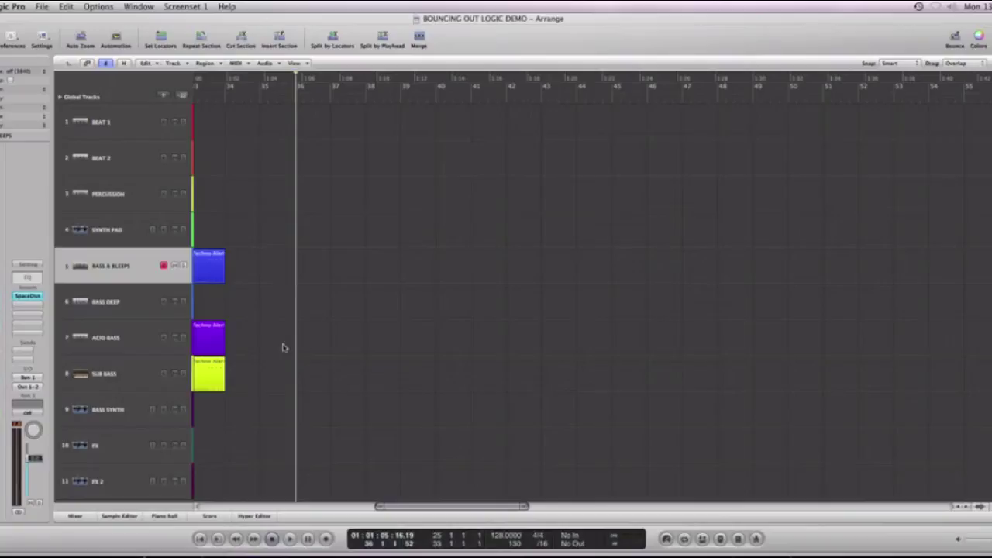
click(77, 516)
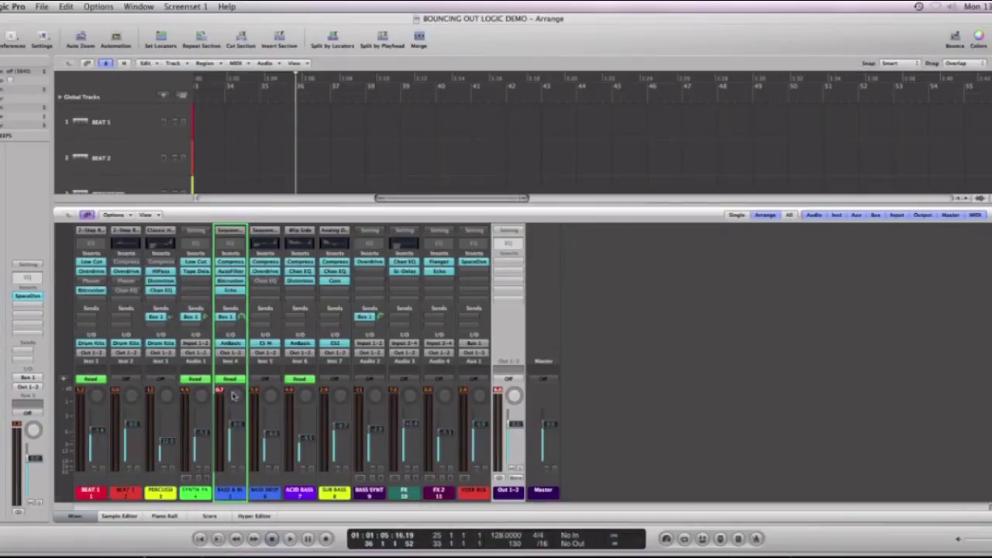
click(93, 493)
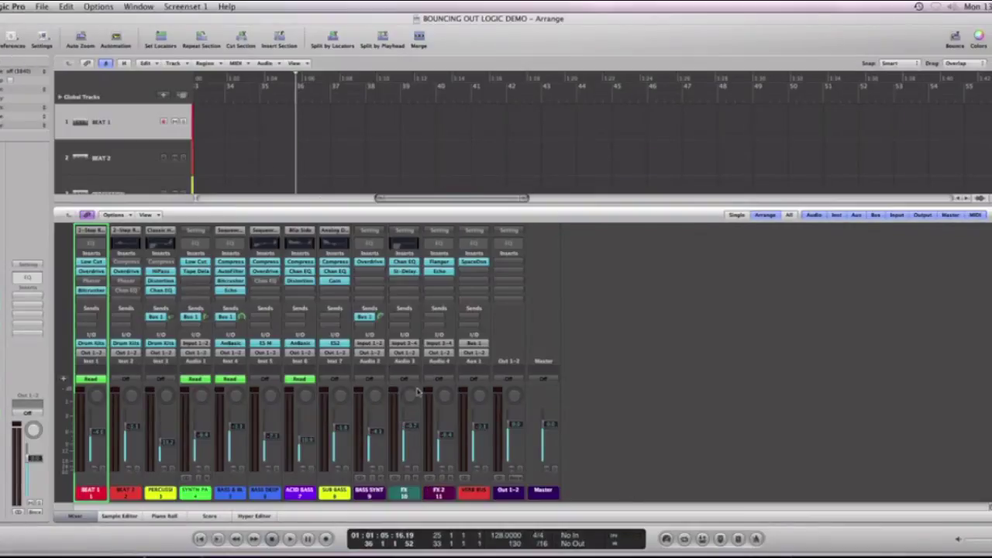
Step: Scroll back to about bar 24 and play the final section with the mixer showing
click(81, 517)
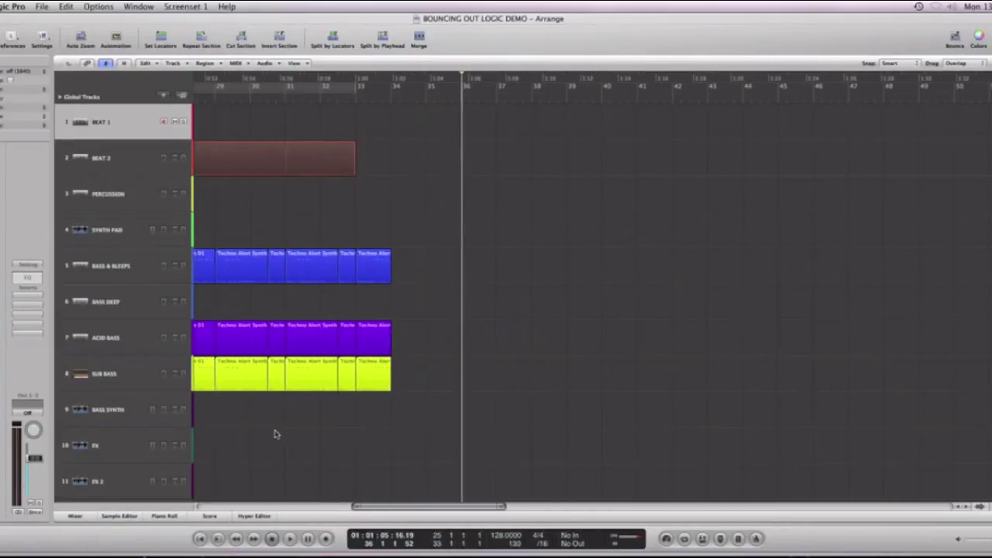
scroll(275, 434, left, 5)
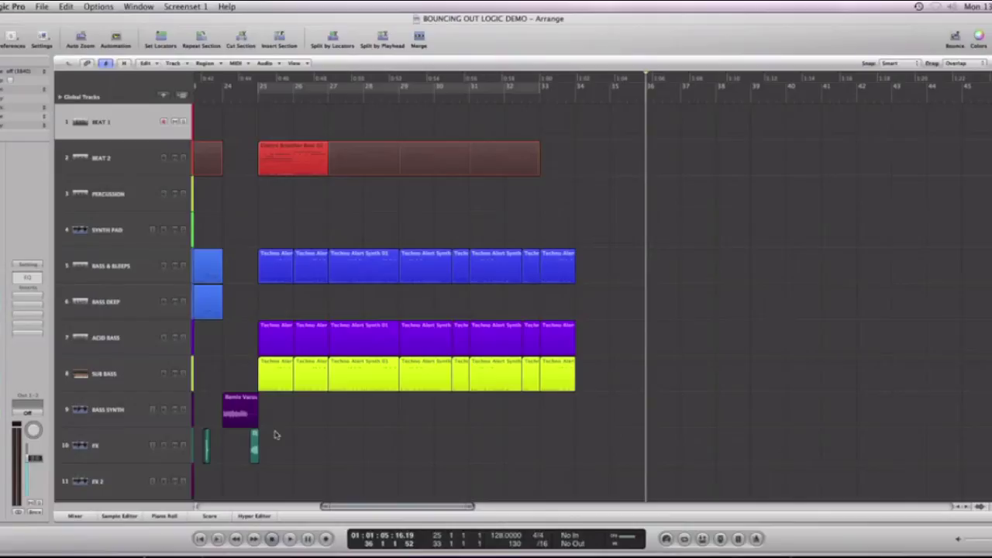
scroll(295, 436, left, 3)
scroll(272, 151, left, 2)
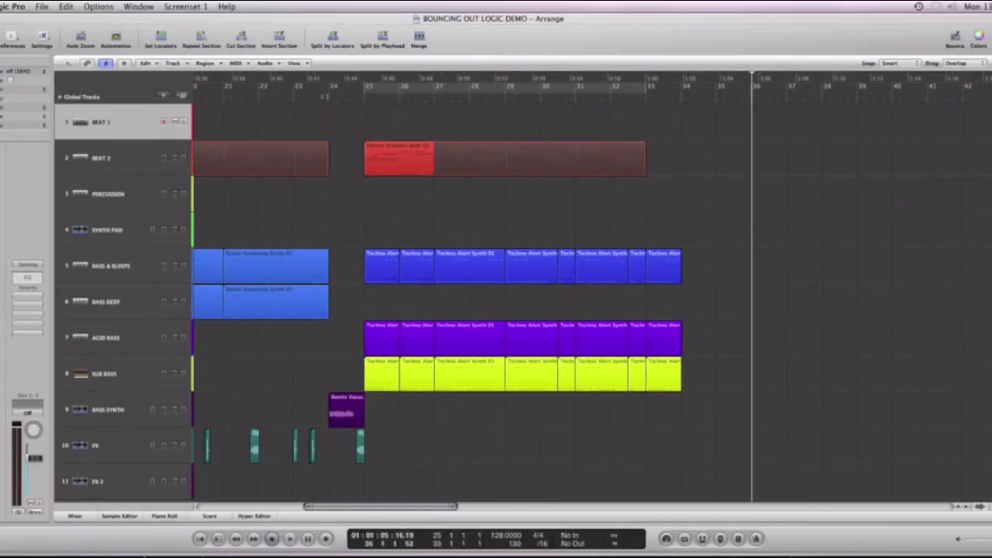
key(Return)
key(space)
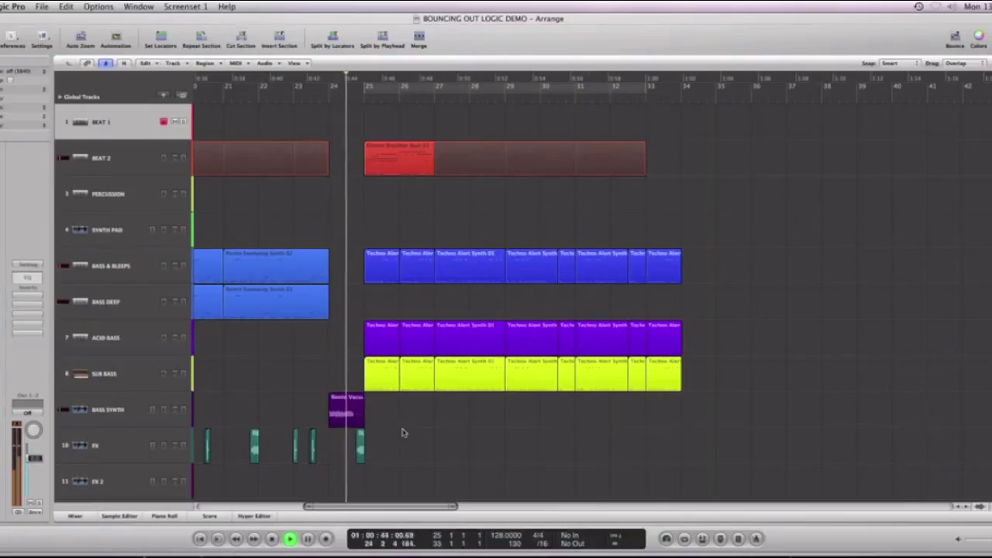
key(x)
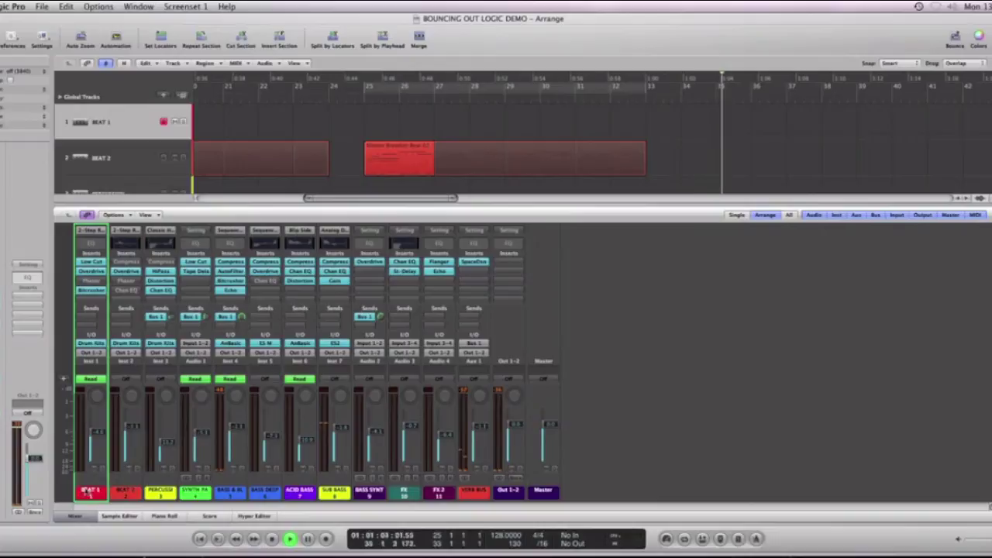
Step: Select the BEAT 1 to Verb Bus strips, replay from bar 25, clear the selection, and stop
drag(89, 493, 483, 440)
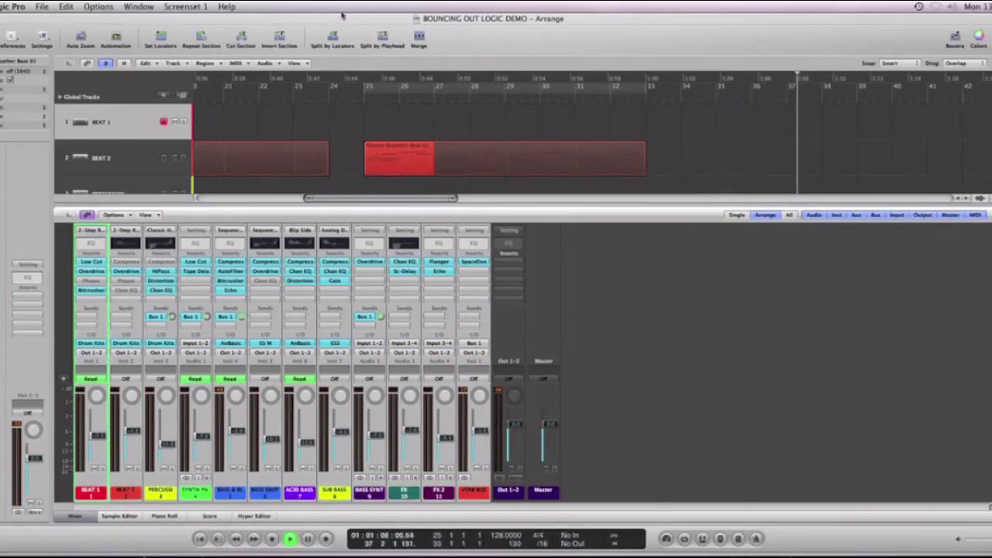
click(359, 92)
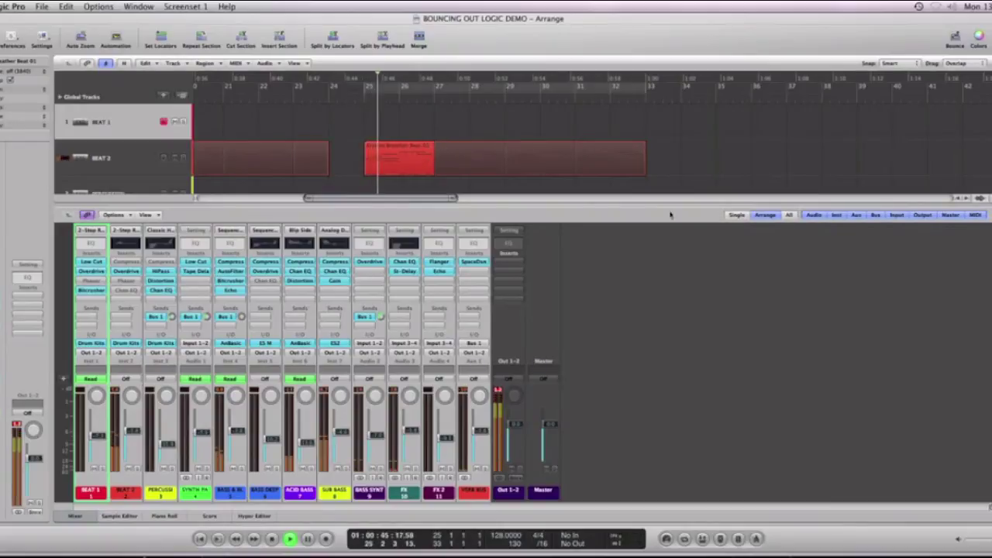
click(612, 337)
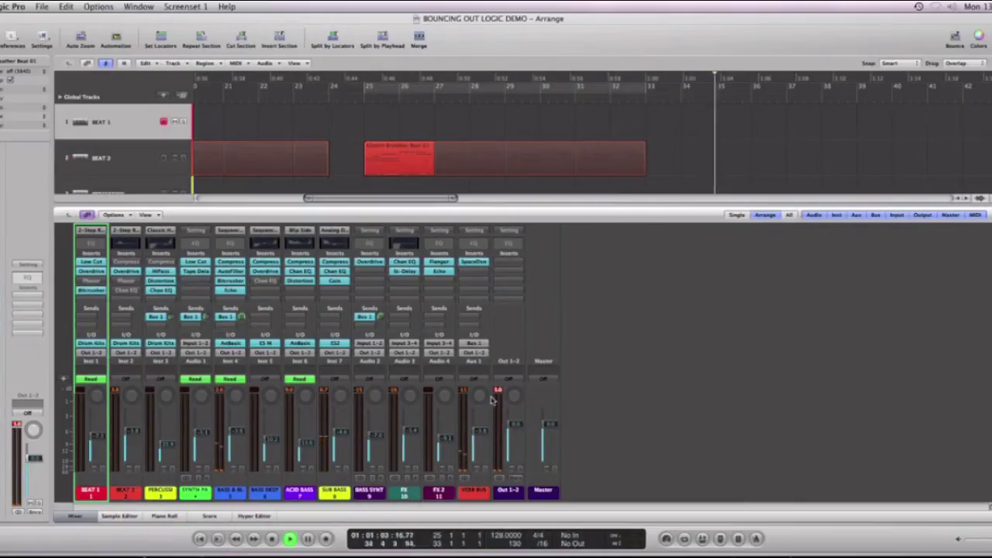
key(space)
Step: Add a stereo Gain plug-in on Output 1-2 at about -1.2 dB, then move the playhead to bar 16
key(Return)
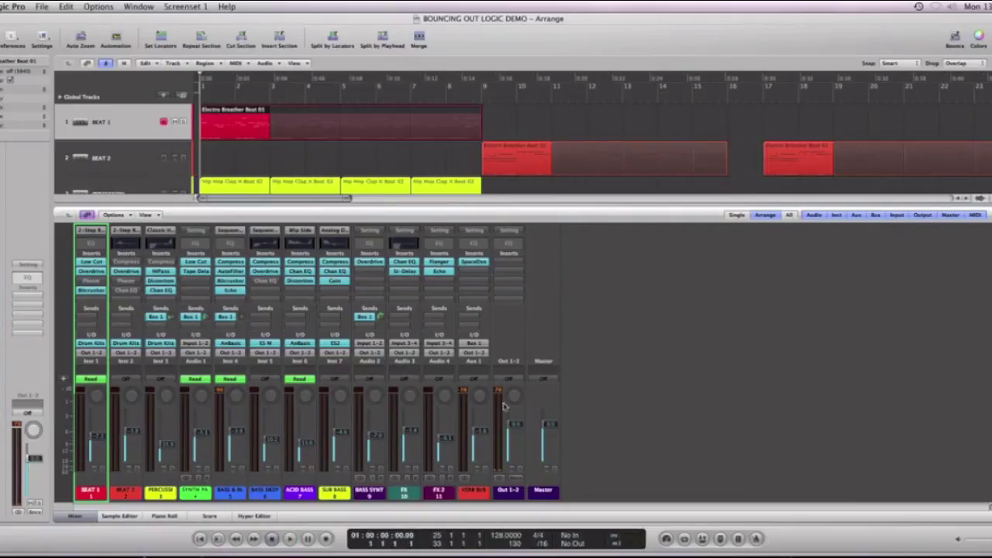
click(505, 269)
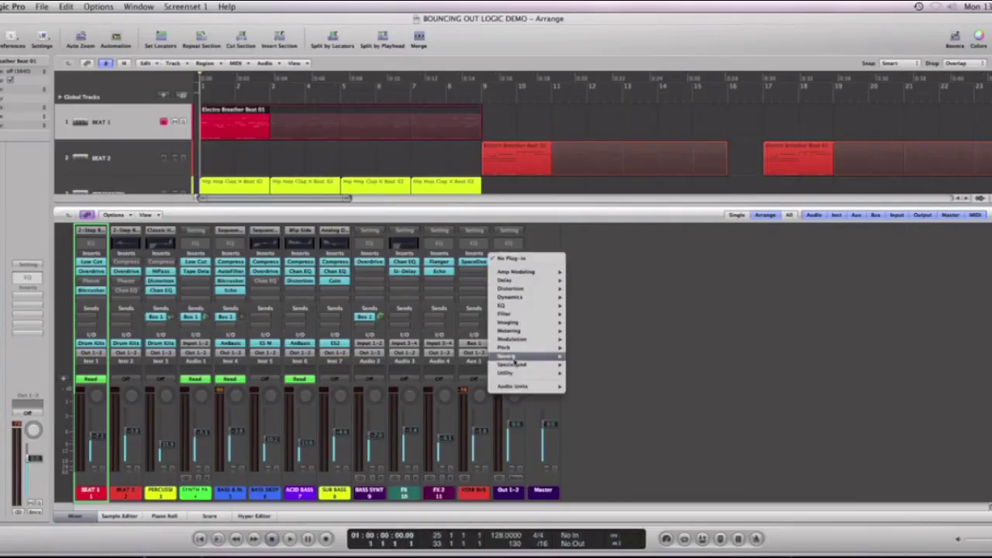
mouse_move(518, 376)
mouse_move(624, 376)
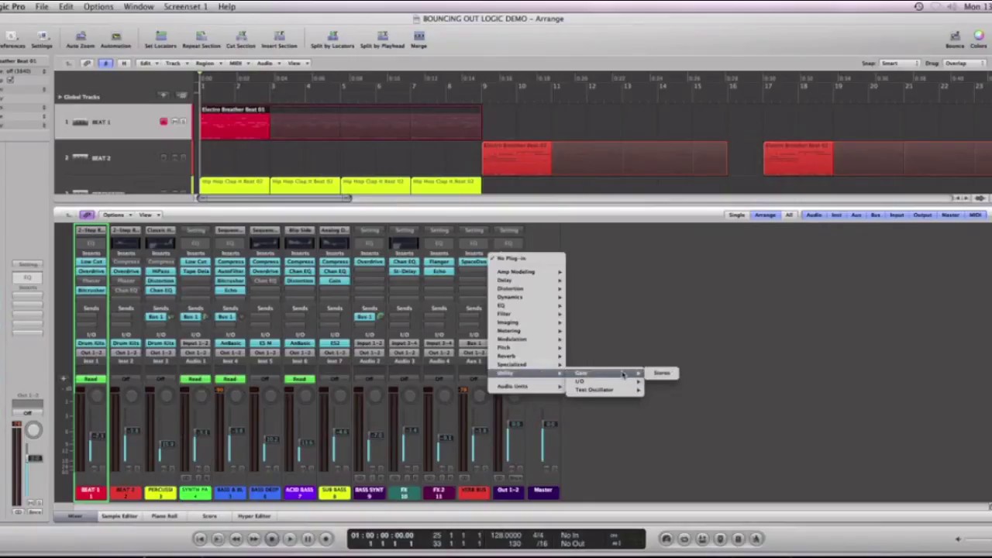
click(665, 375)
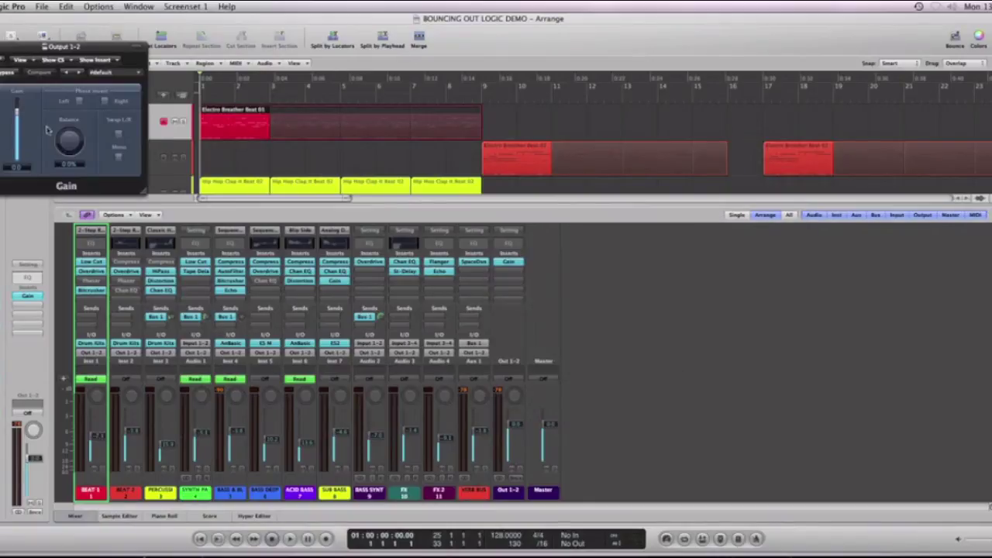
drag(20, 113, 20, 115)
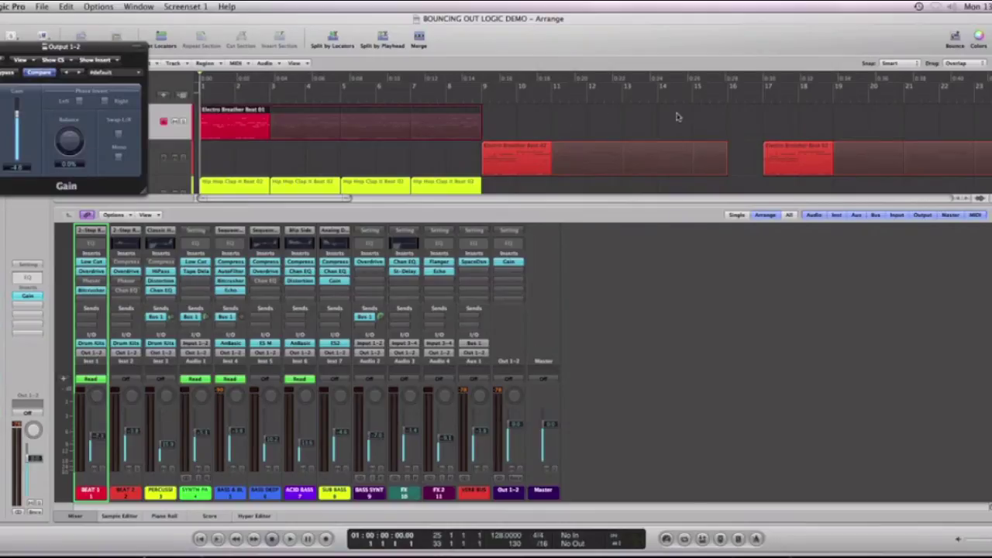
click(751, 103)
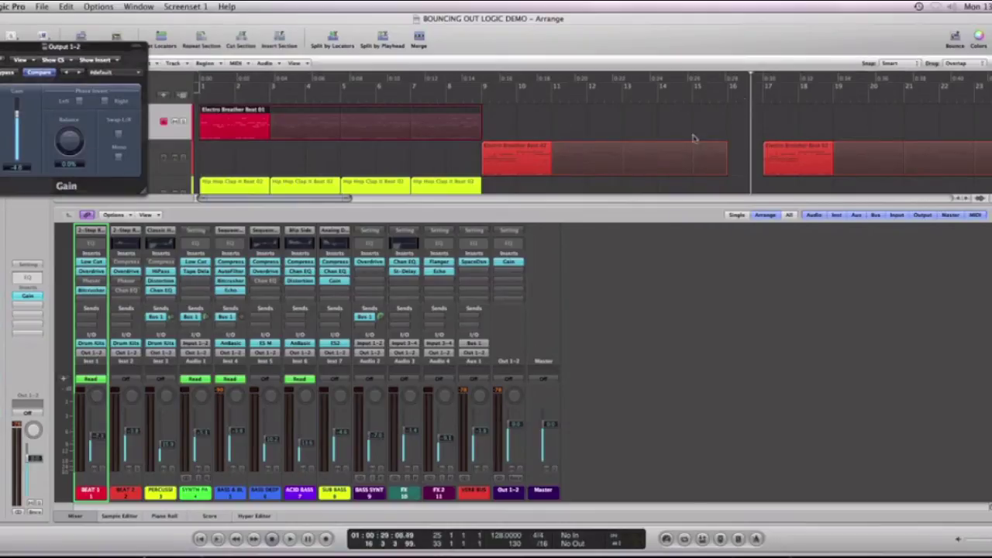
Step: Play the song from the Bass Synth region onward, reopening the mixer during playback
click(76, 516)
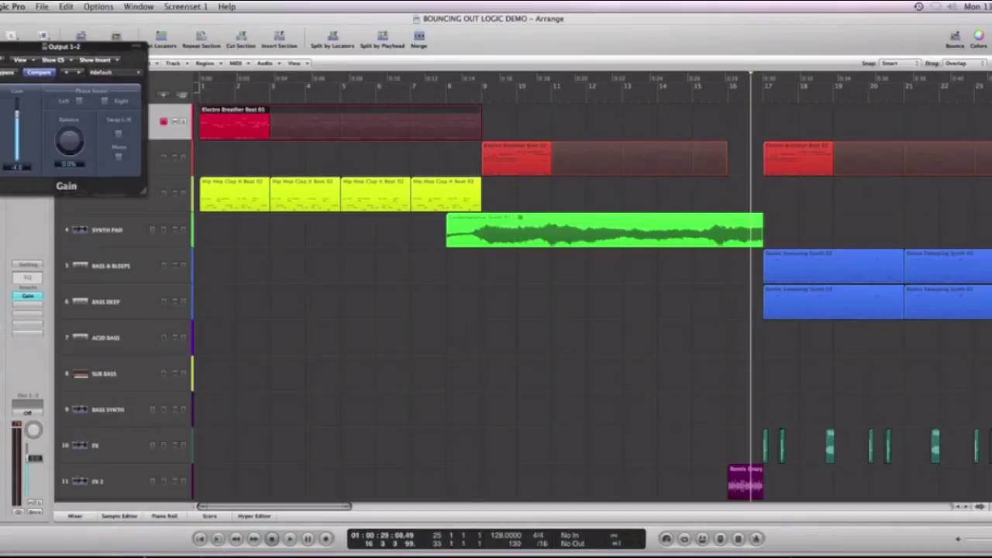
scroll(816, 338, right, 10)
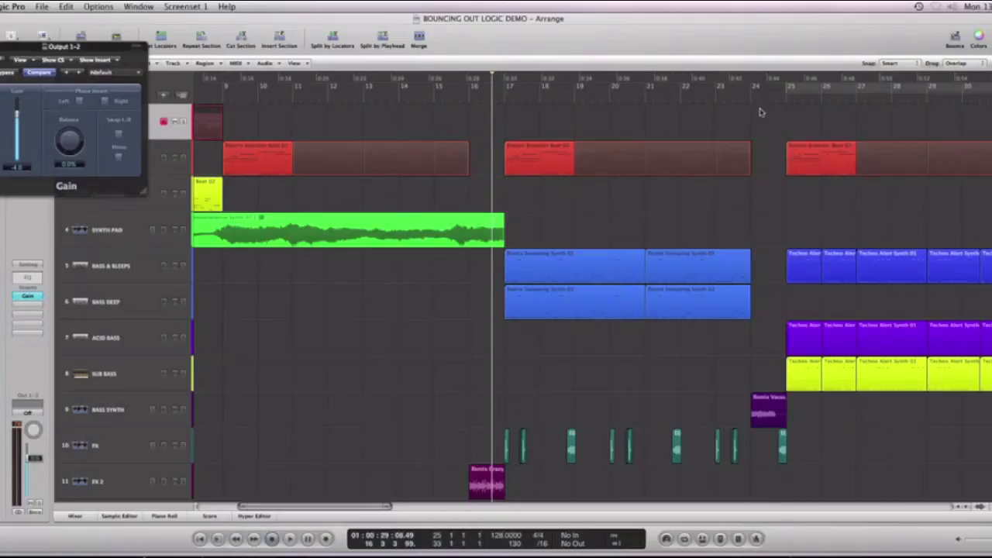
click(761, 426)
key(space)
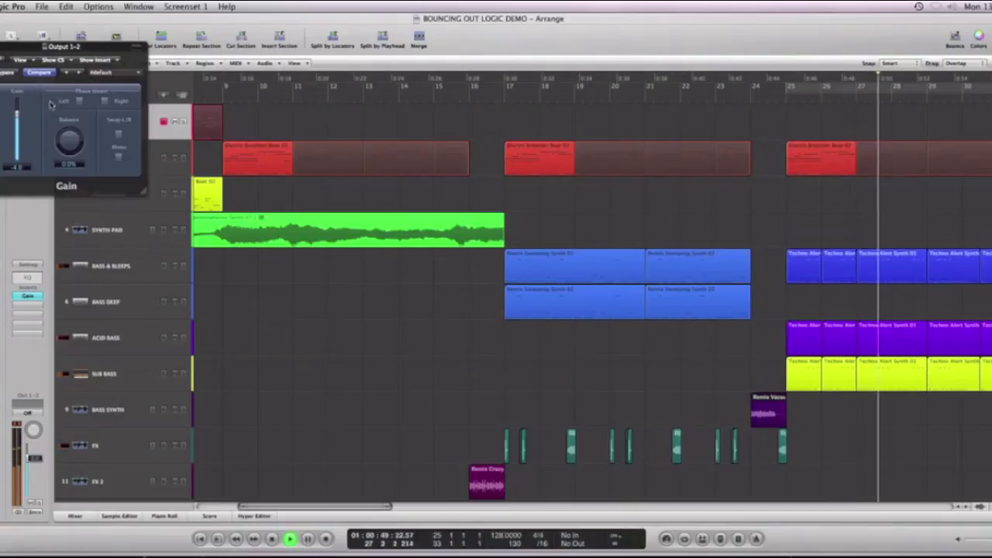
click(75, 516)
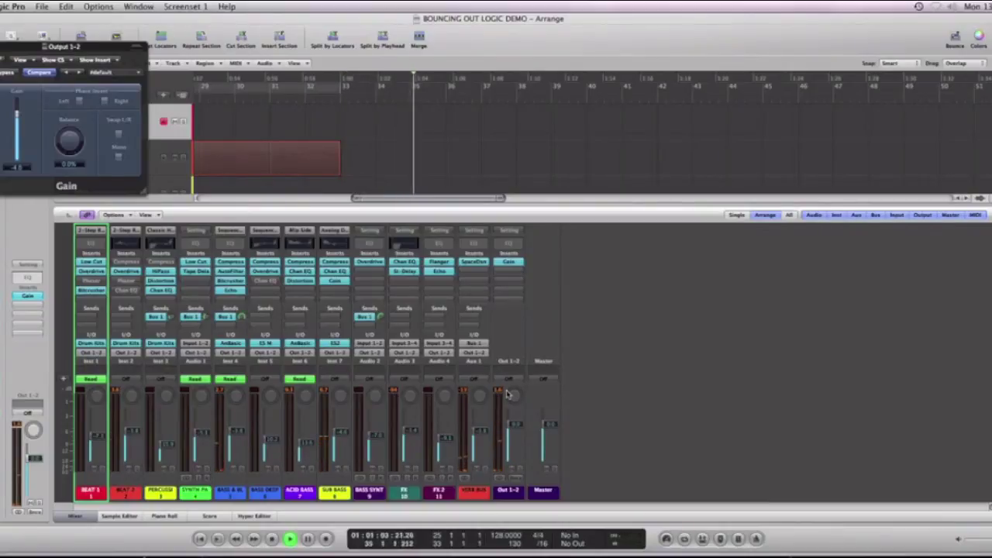
Step: Replay from bar 24 through the song's end with the mixer shown, then stop
key(space)
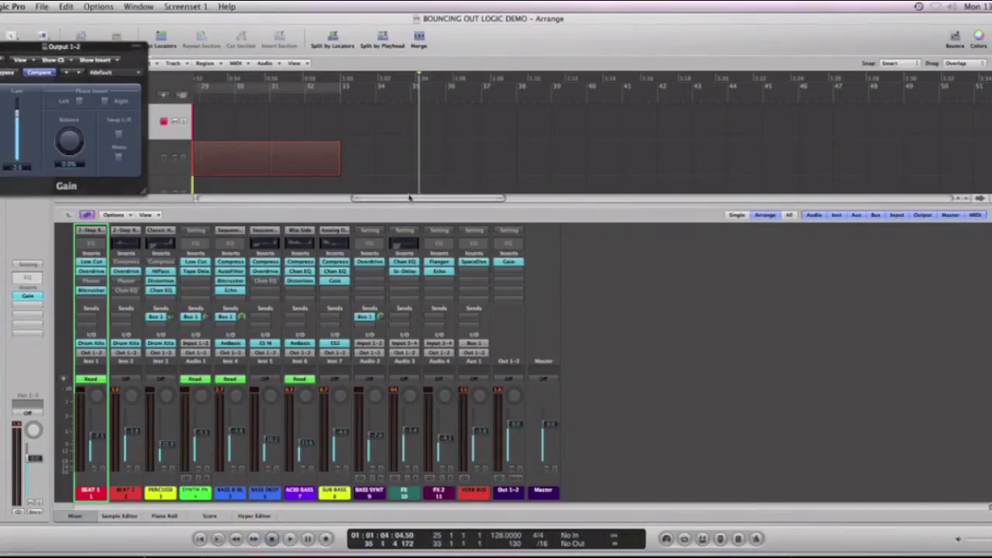
scroll(407, 155, left, 10)
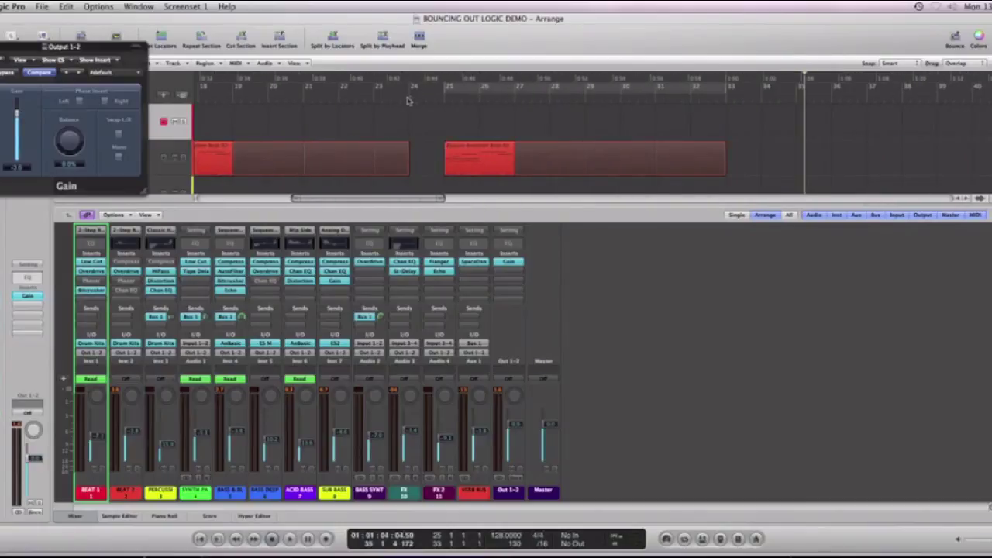
click(407, 99)
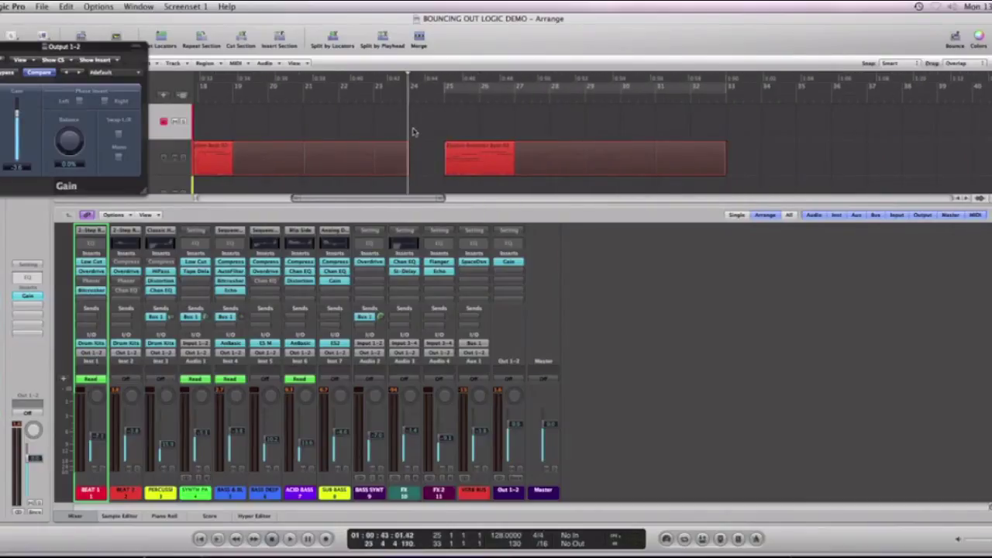
key(x)
key(space)
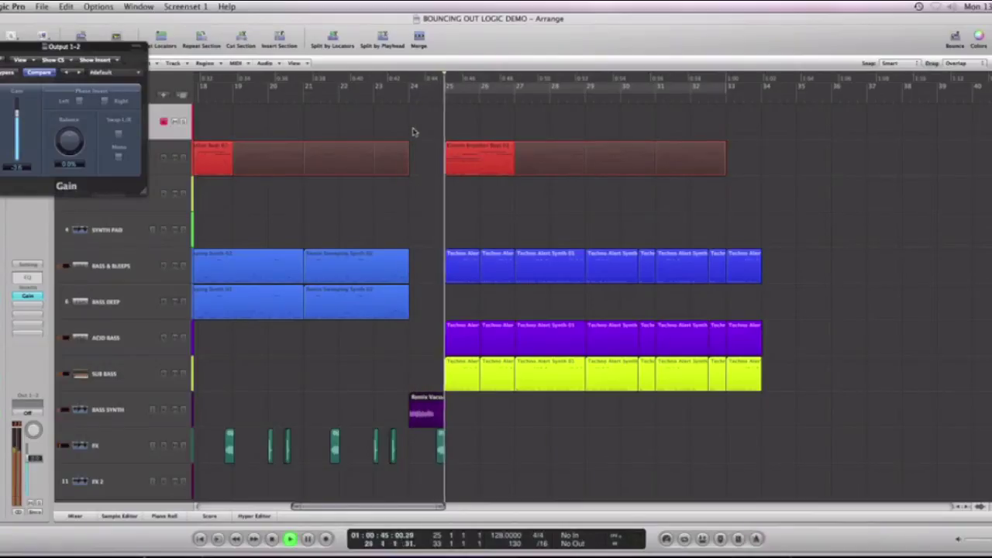
key(x)
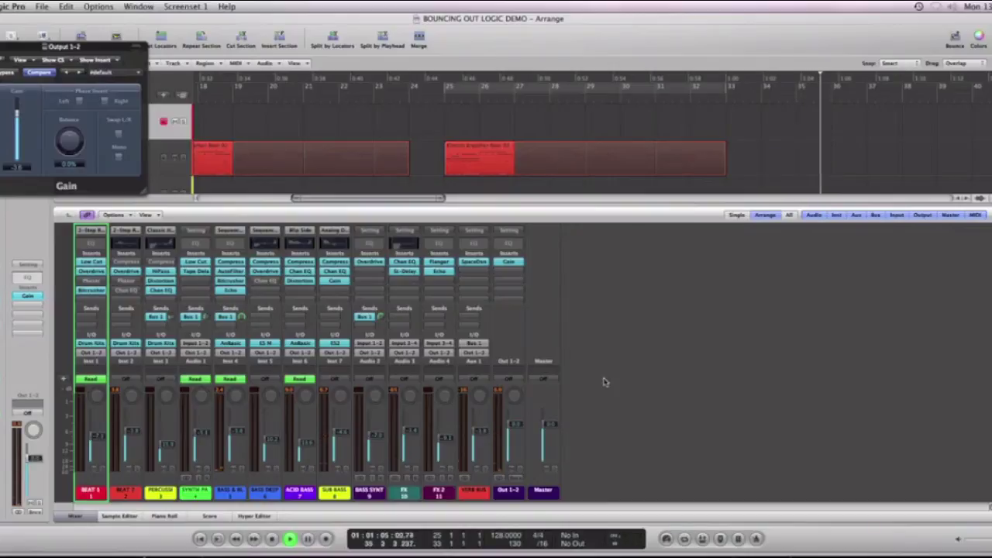
key(space)
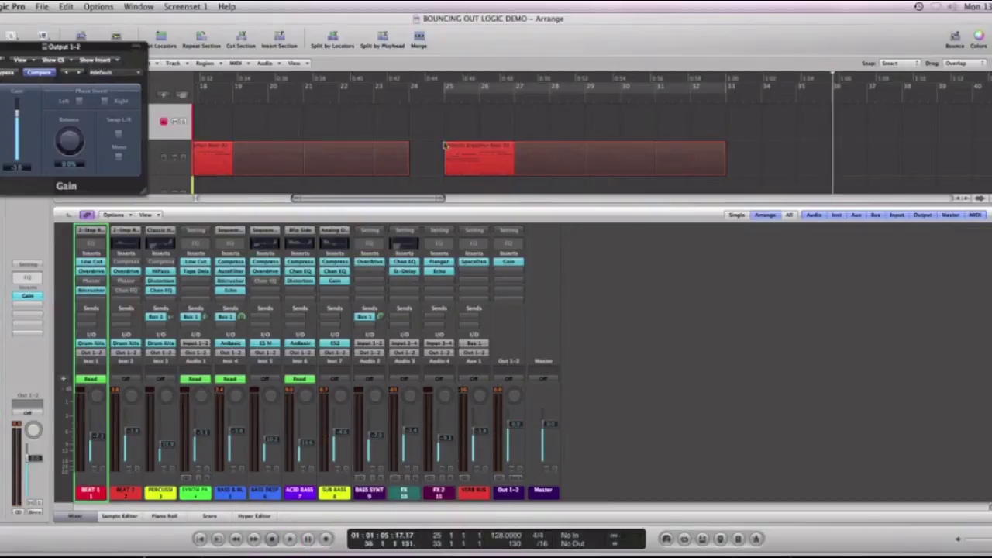
Step: Turn on Cycle and set the locators to span all regions in the arrangement
click(83, 521)
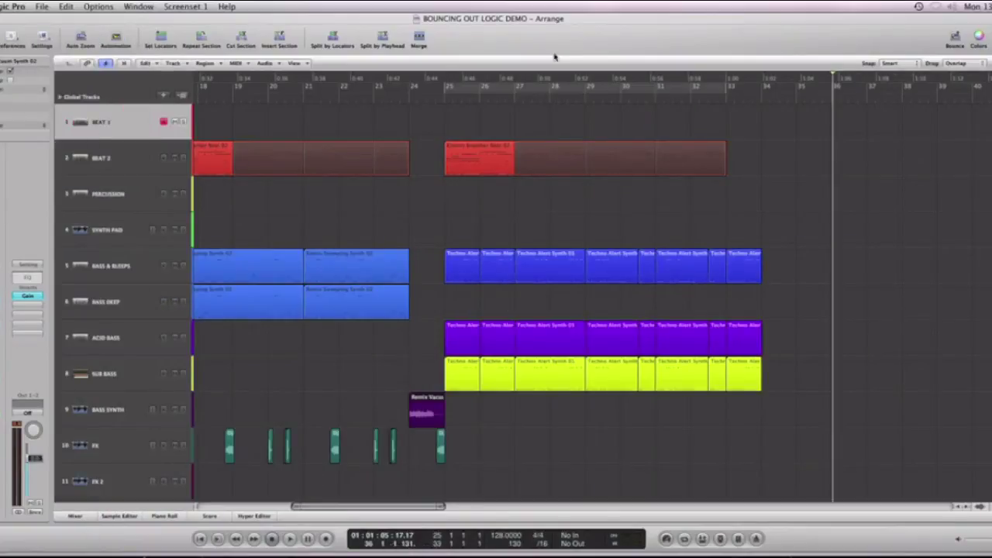
click(556, 89)
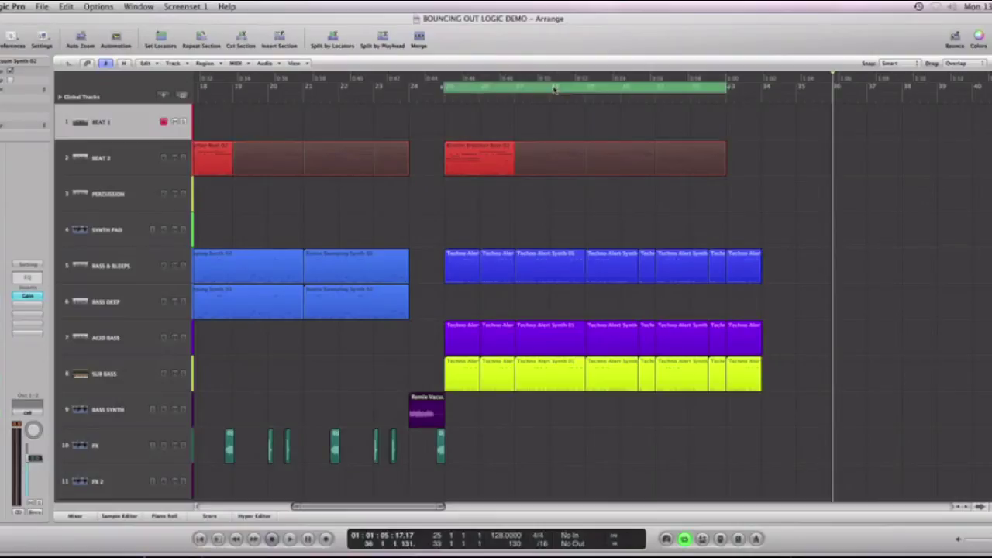
click(685, 540)
click(685, 541)
key(z)
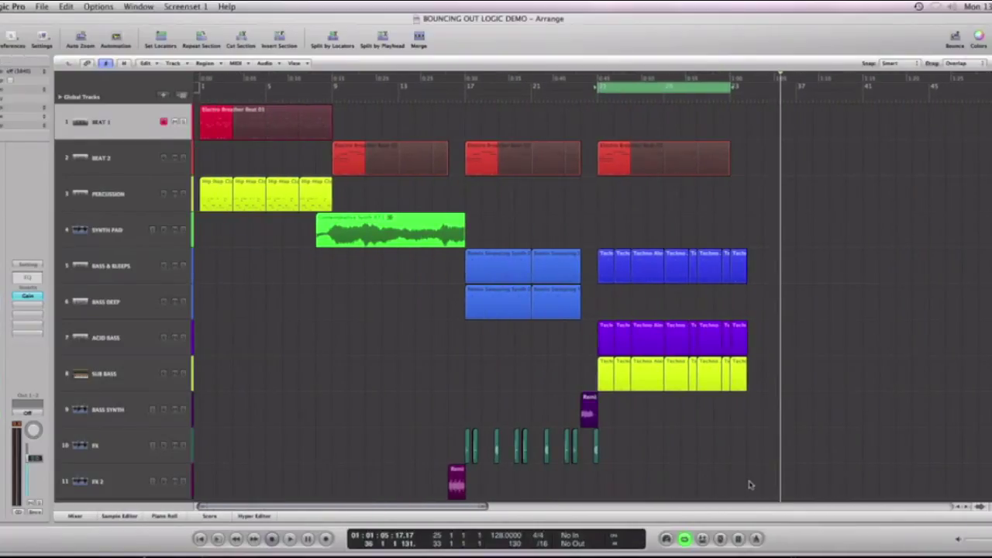
drag(739, 484, 202, 144)
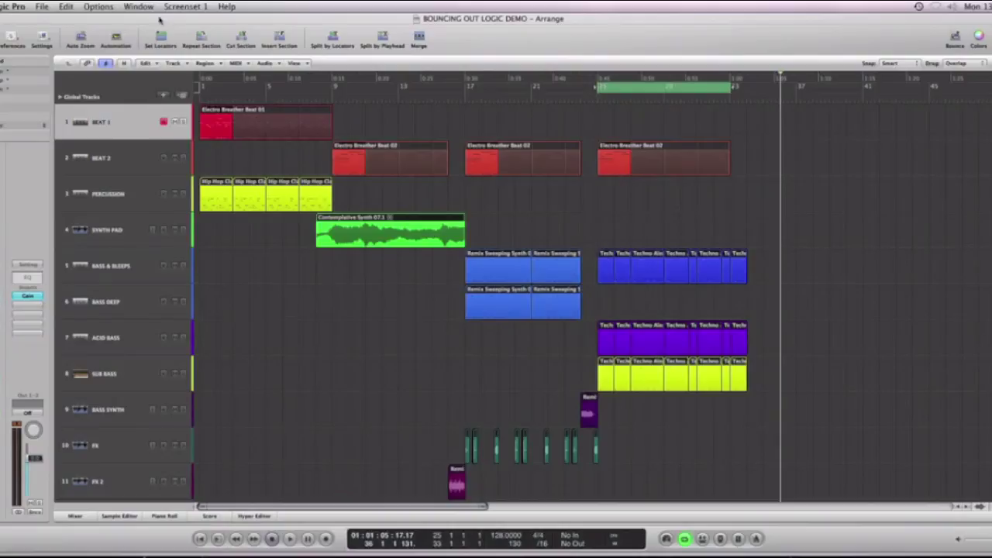
click(160, 40)
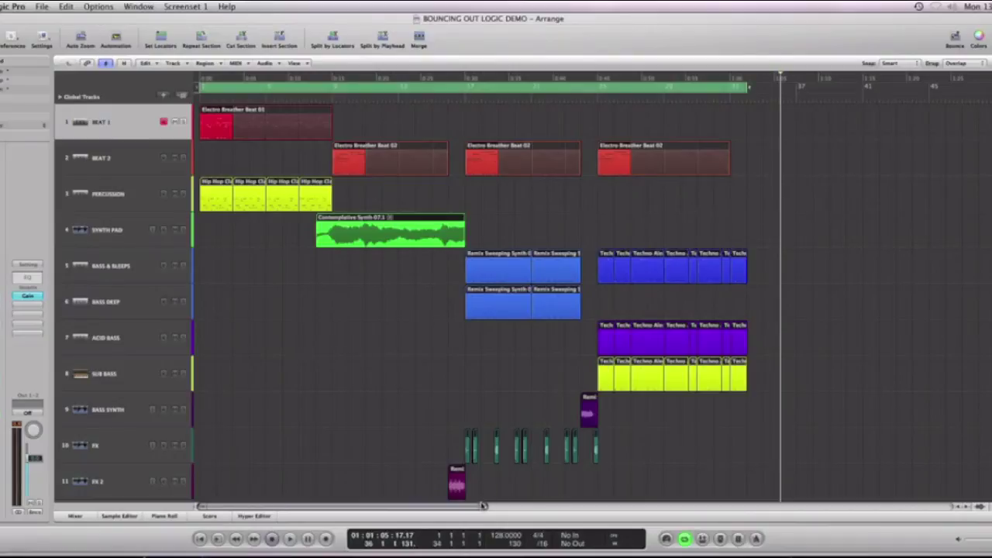
Step: Adjust the cycle range to run from bar 1 to bar 37 and return to the start
key(ctrl+Left)
scroll(577, 465, up, 5)
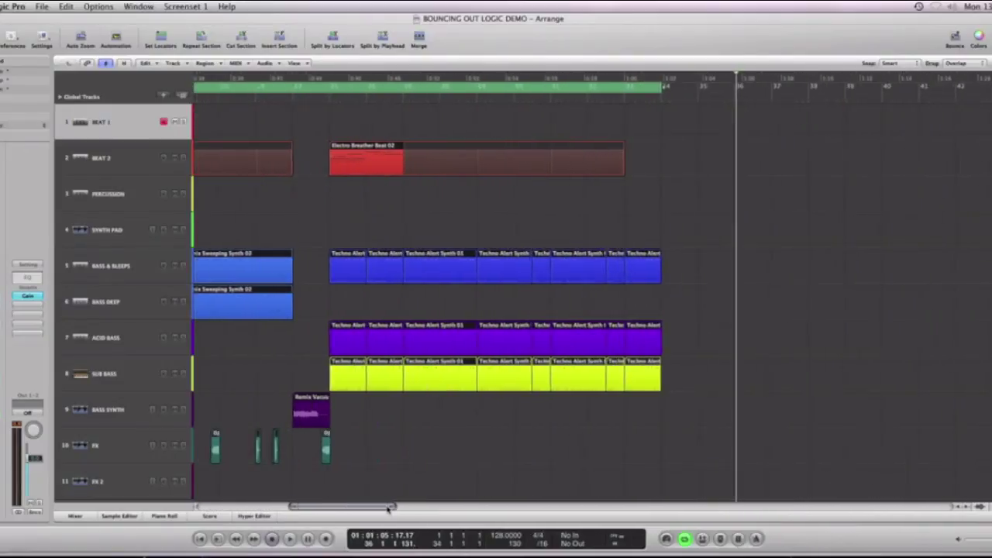
click(707, 204)
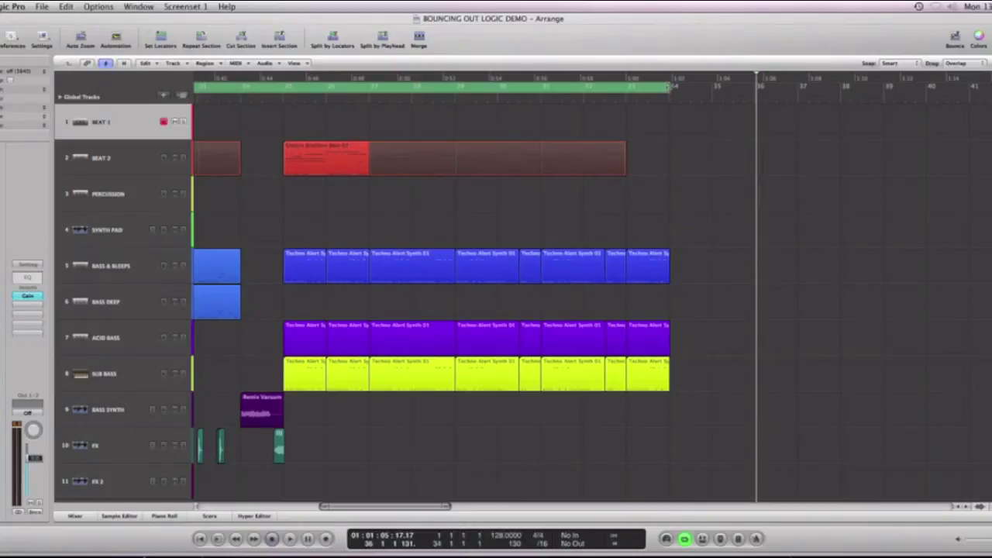
drag(670, 87, 799, 89)
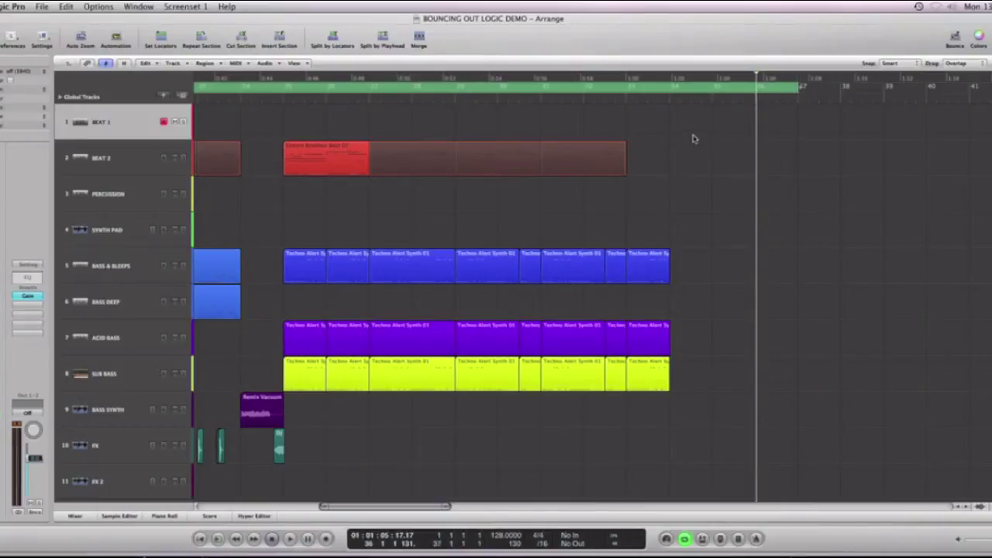
drag(369, 512, 219, 507)
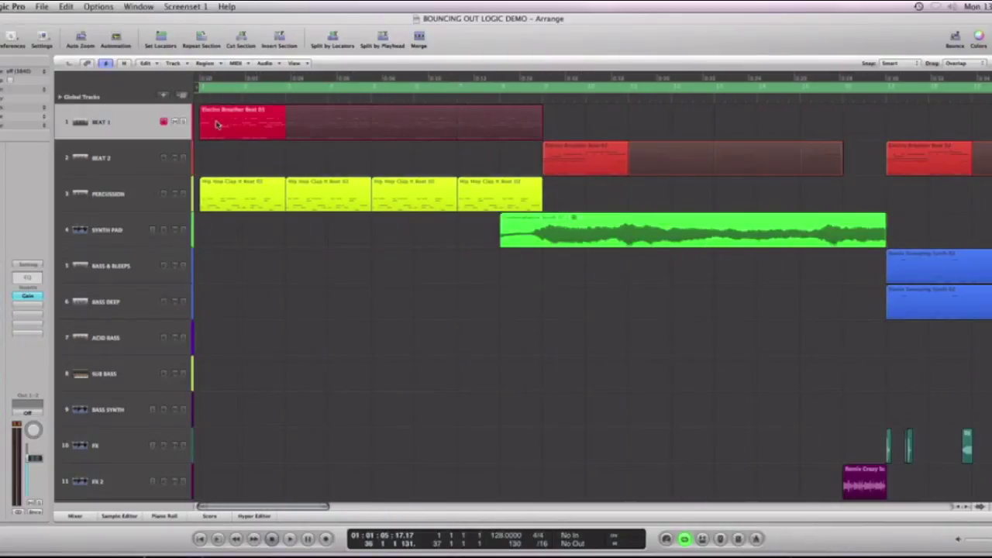
mouse_move(200, 89)
mouse_down()
mouse_move(231, 88)
mouse_move(201, 88)
mouse_up()
key(z)
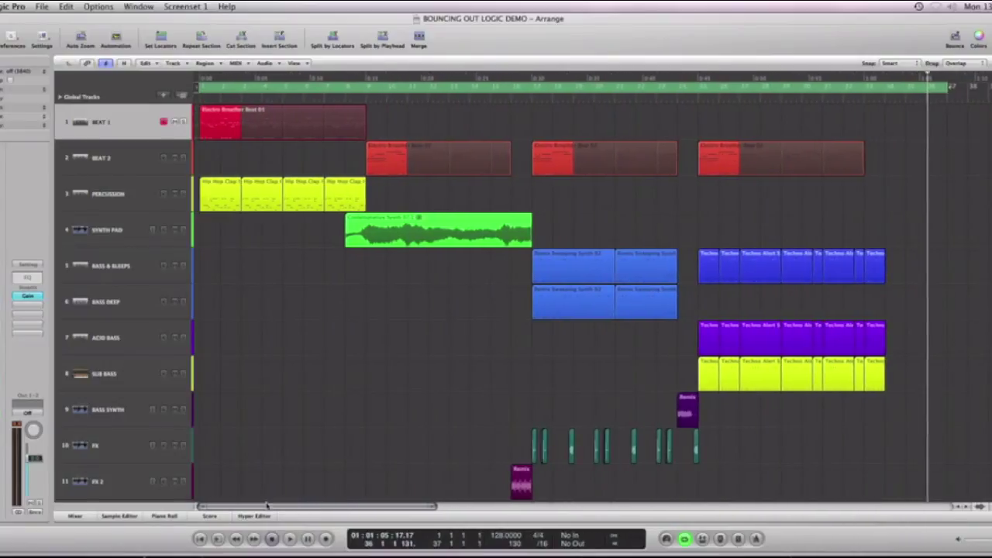
key(Return)
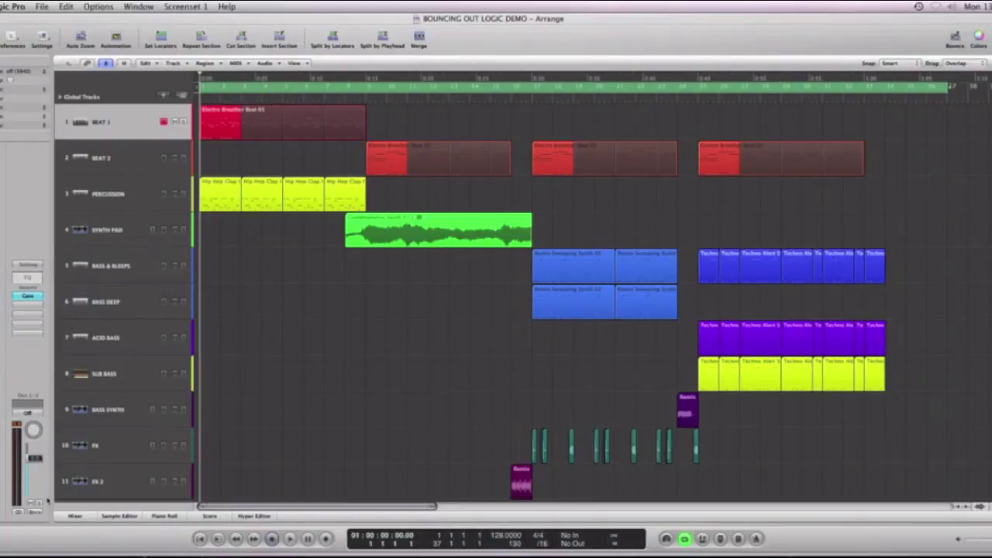
Step: Open the Bounce dialog for the Output 1-2 channel strip
click(43, 6)
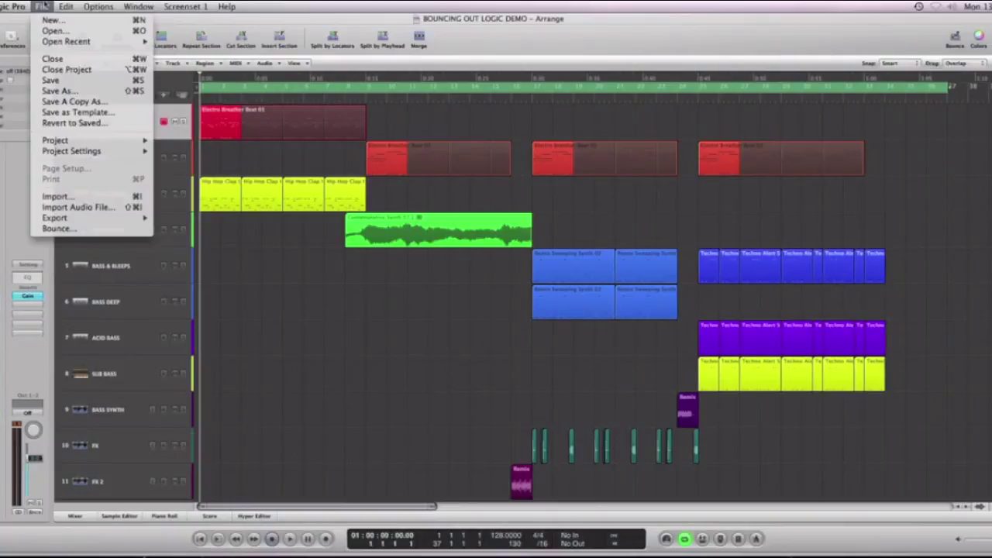
click(65, 476)
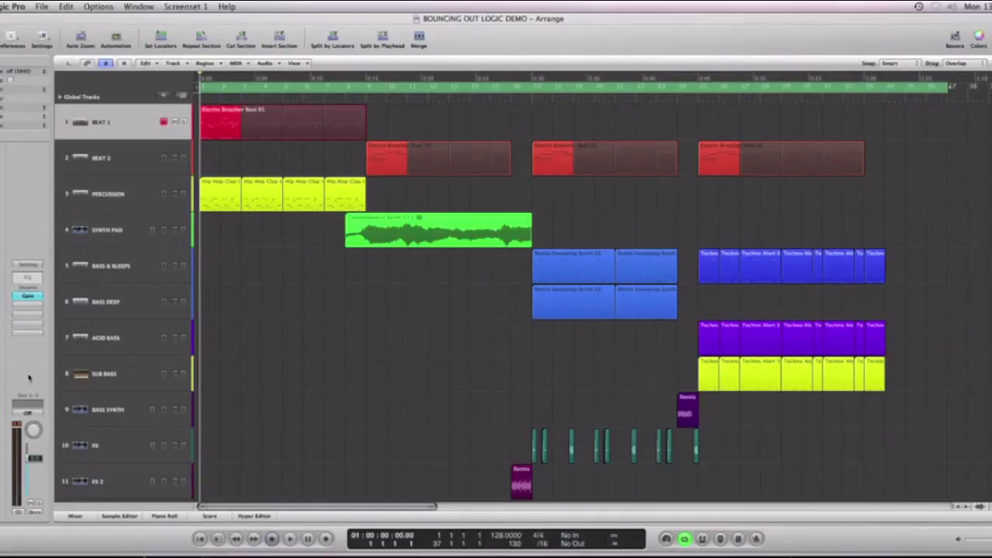
click(34, 515)
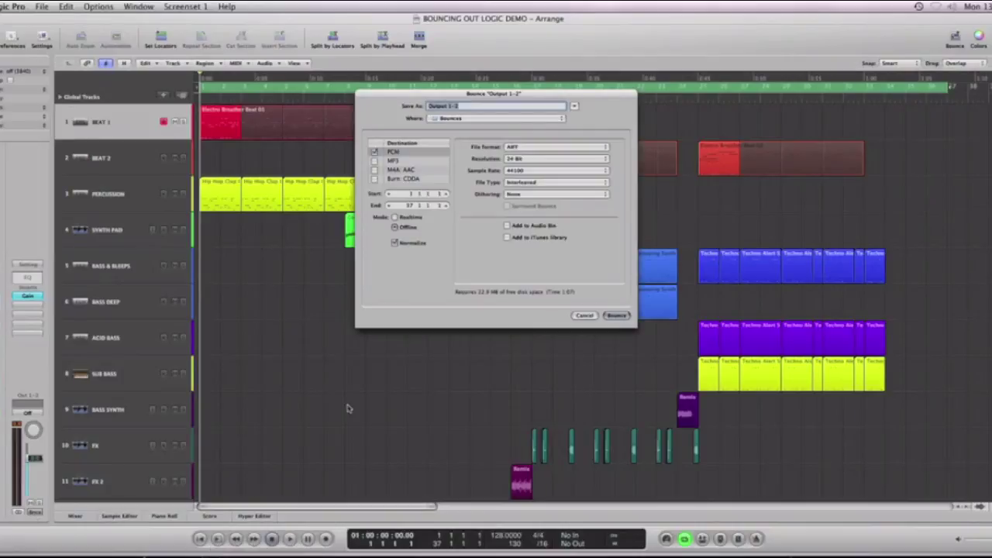
Step: Set the bounce destination to Music > Logic > BOUNCING OUT LOGIC DEMO > Bounces
click(574, 106)
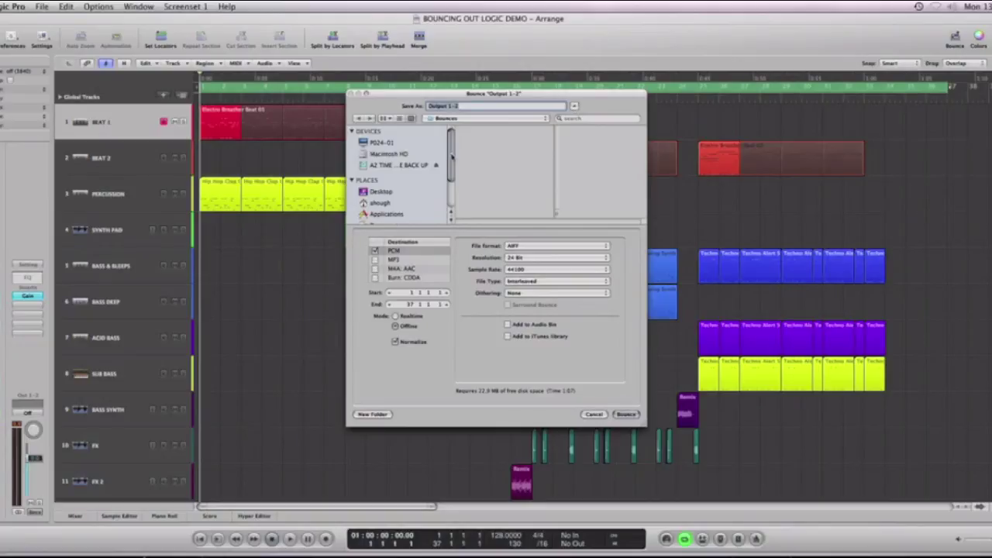
drag(452, 155, 449, 186)
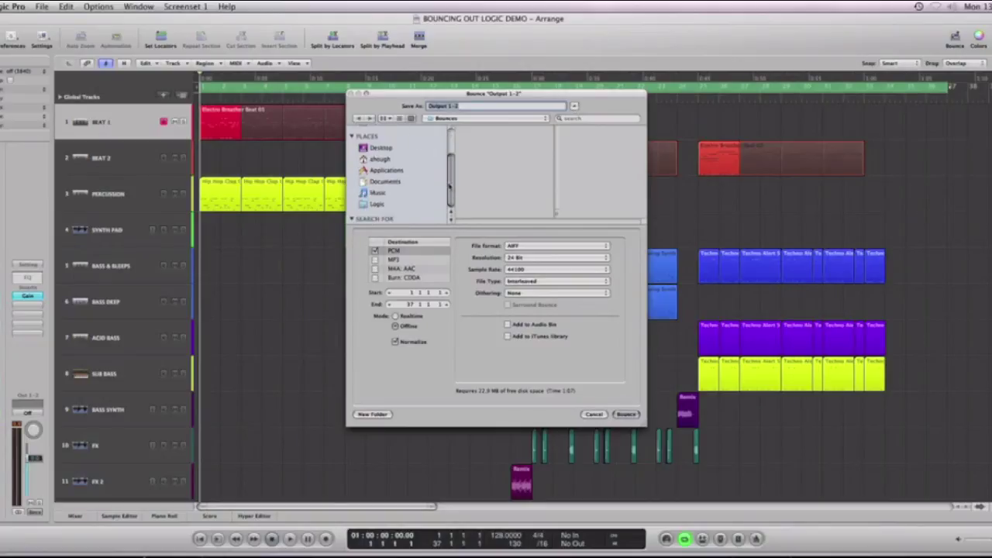
click(376, 193)
click(512, 132)
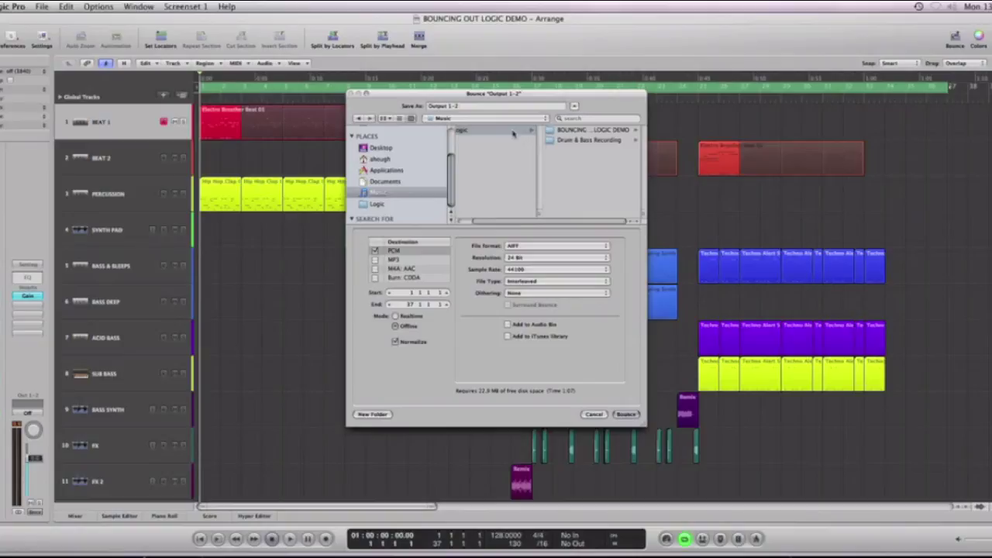
click(587, 132)
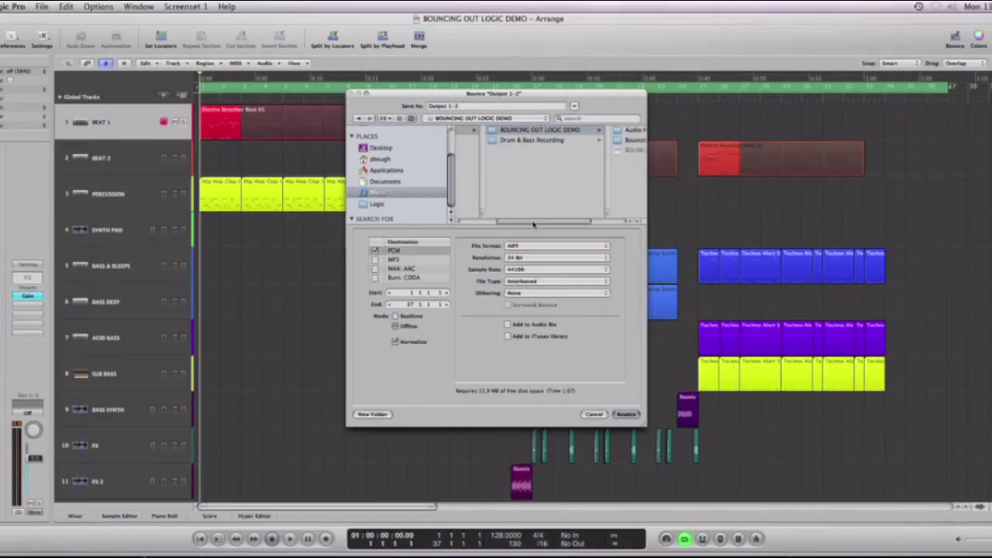
drag(644, 213, 656, 216)
click(587, 142)
Step: Rename the bounce file from Output 1-2 to 'HOW TO BOUNCE IN LOGIC DEMO'
click(476, 107)
double_click(476, 107)
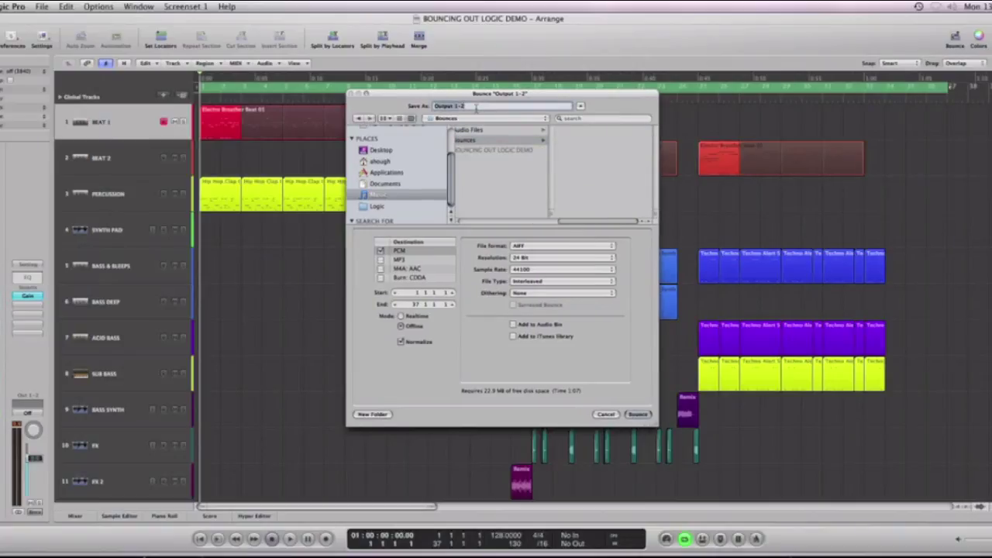
text(HC)
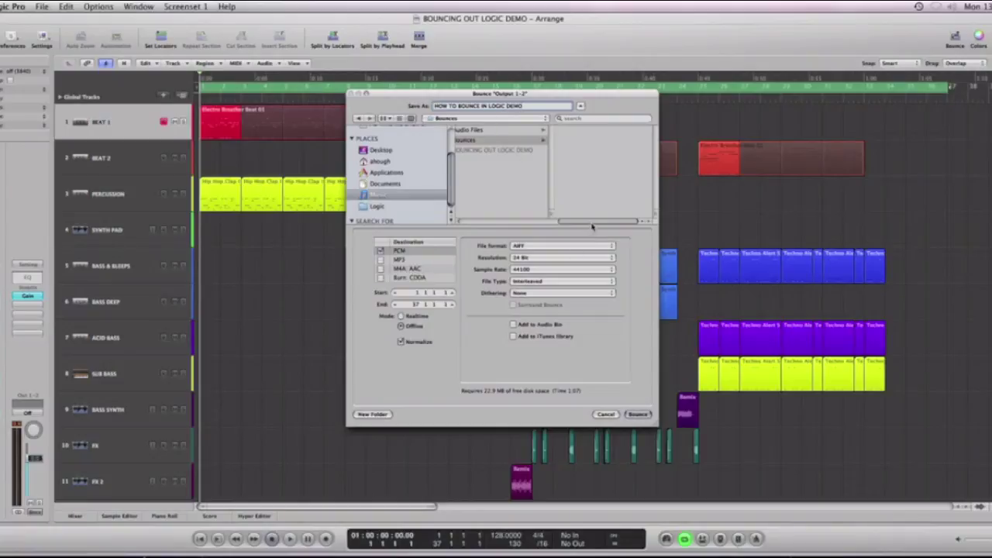
Step: Set the PCM resolution to 16 Bit and toggle the Normalize option
click(423, 253)
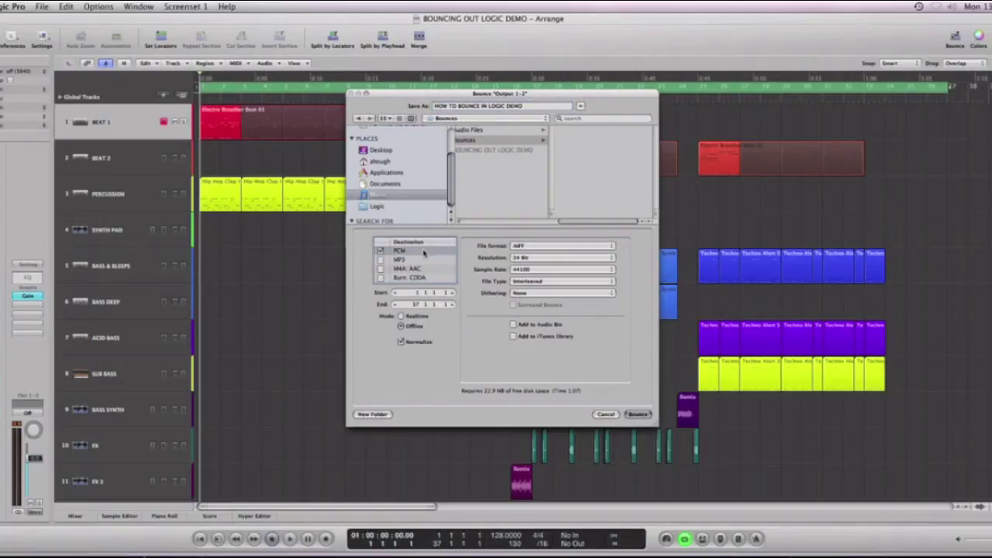
click(533, 256)
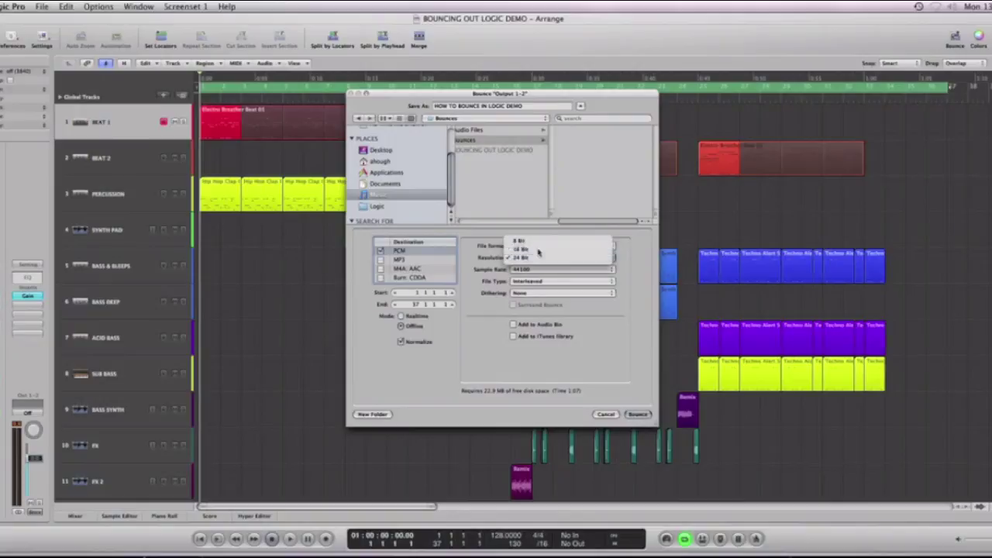
click(539, 251)
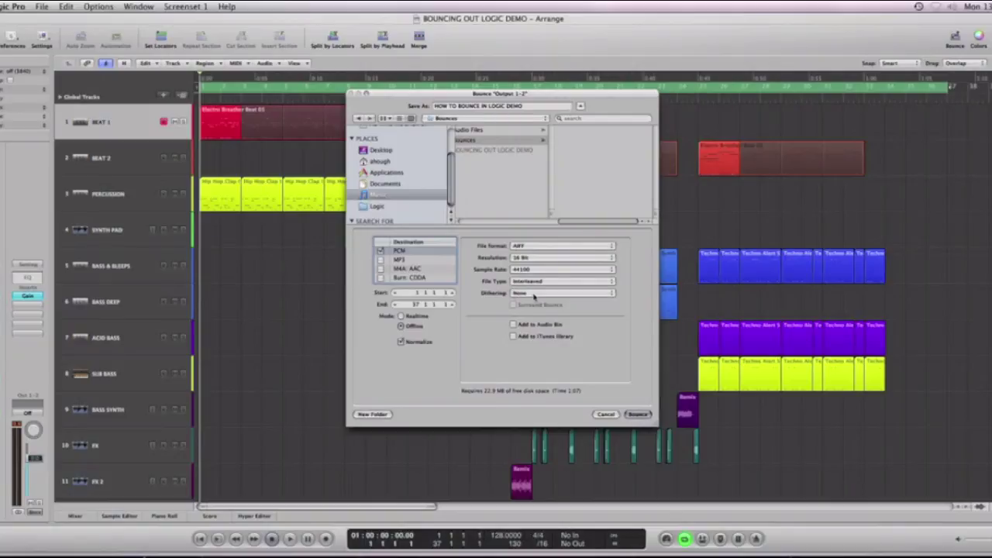
click(401, 342)
Step: Add an MP3 destination at 320 kbps stereo and review both format settings
click(411, 261)
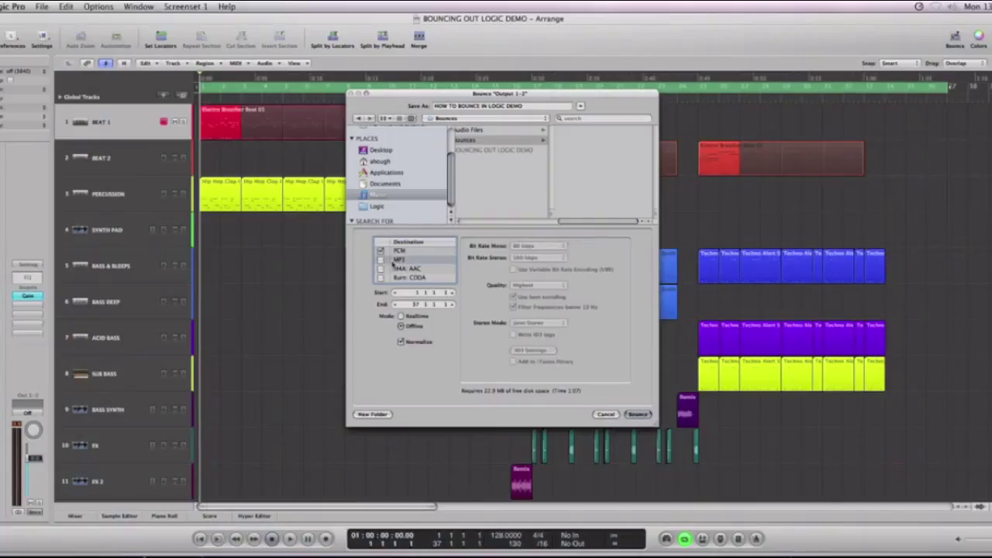
click(381, 261)
click(551, 258)
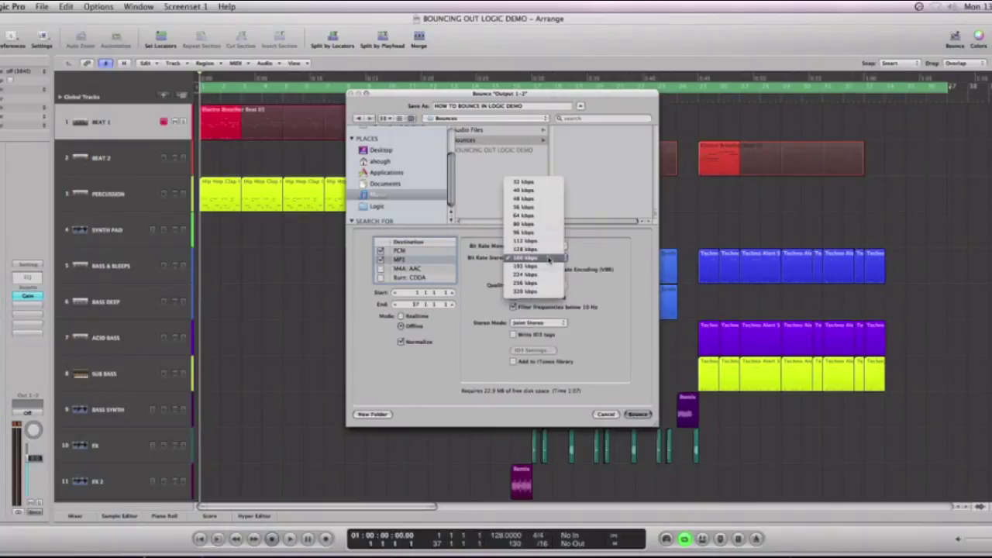
click(550, 294)
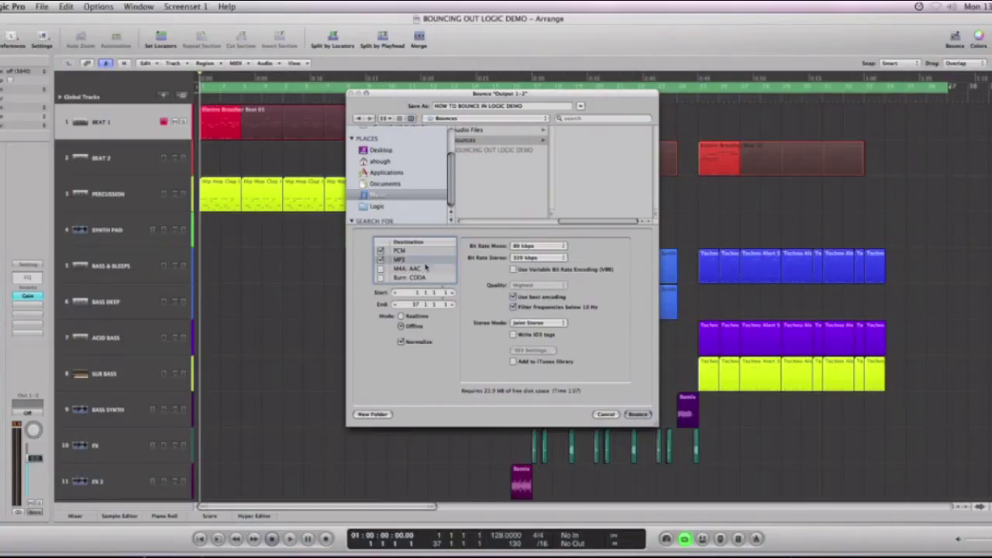
click(403, 252)
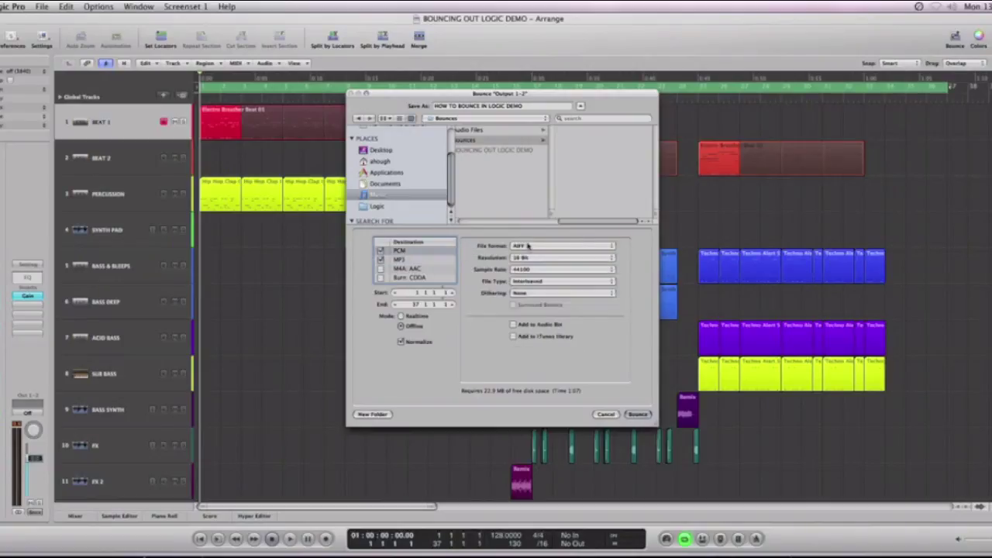
click(414, 259)
click(381, 260)
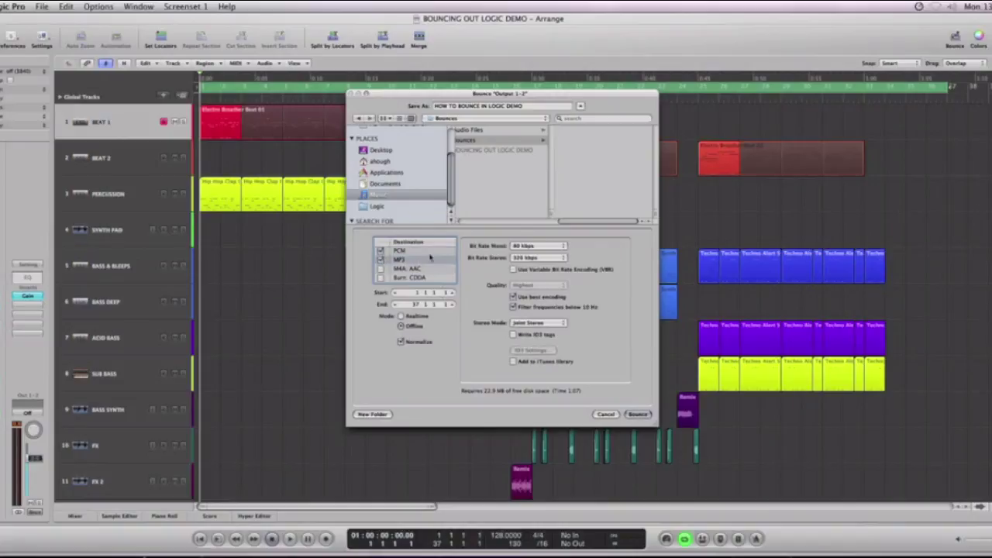
click(427, 252)
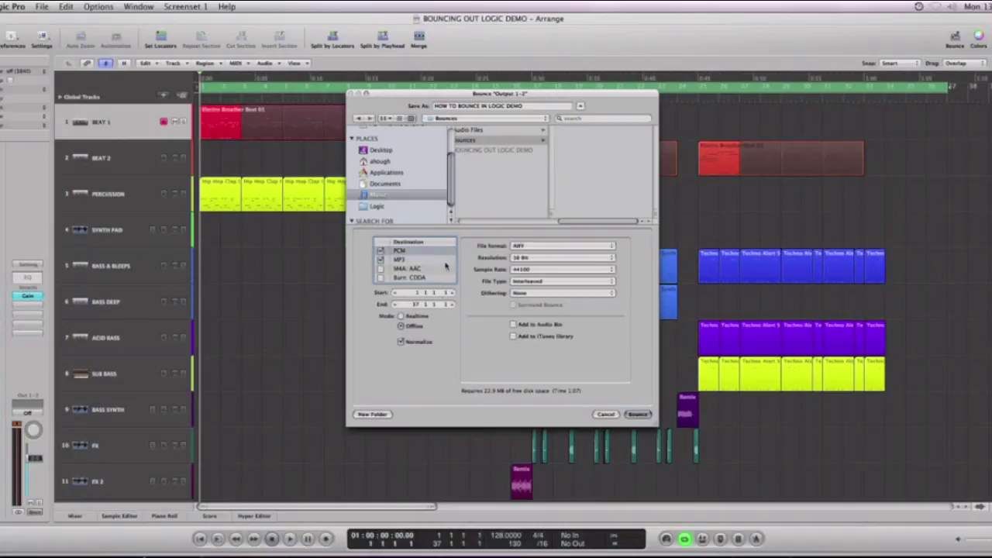
Step: Bounce the arrangement, then save and close the Logic project
click(637, 414)
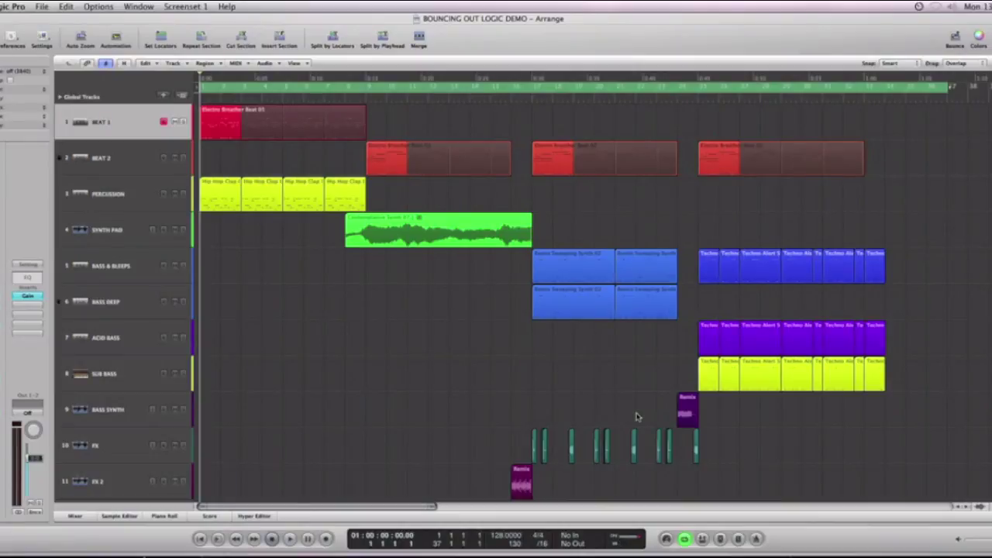
click(41, 7)
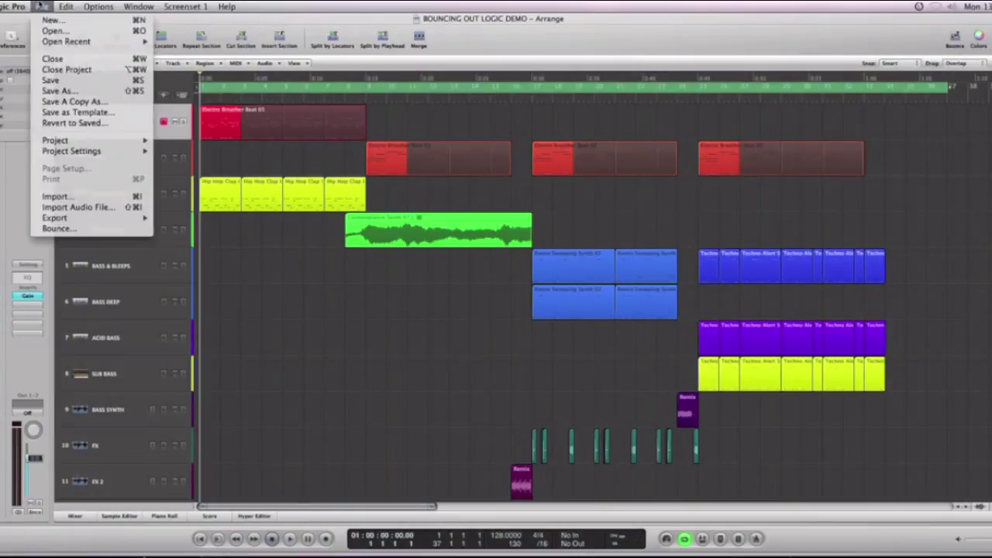
click(65, 83)
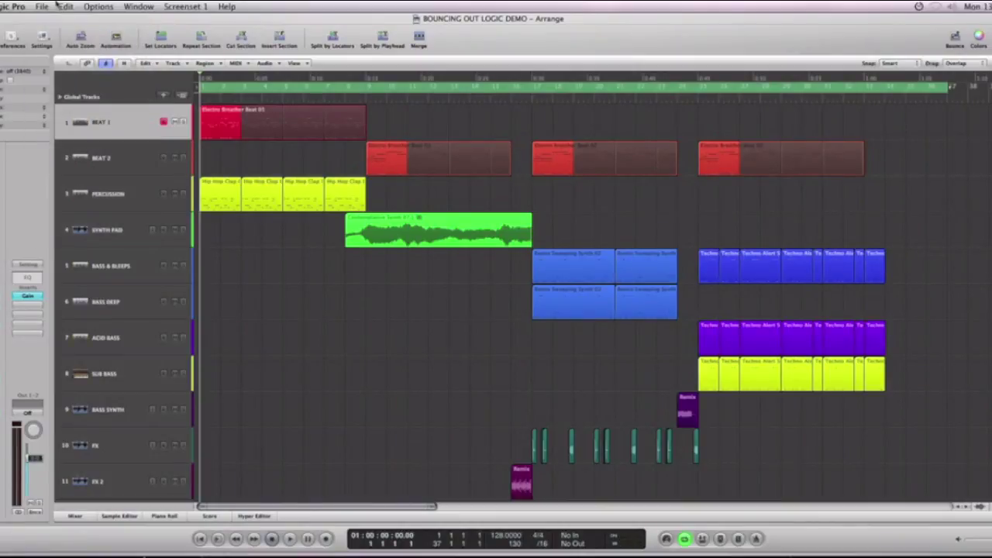
click(41, 6)
click(49, 74)
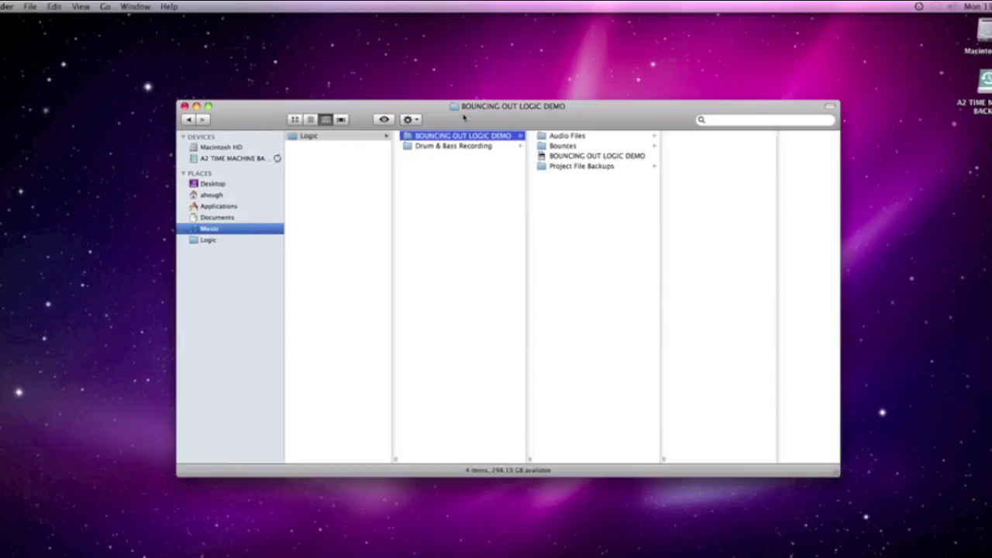
Step: Browse to Music > Logic > BOUNCING OUT LOGIC DEMO > Bounces and widen the column
click(206, 230)
click(323, 135)
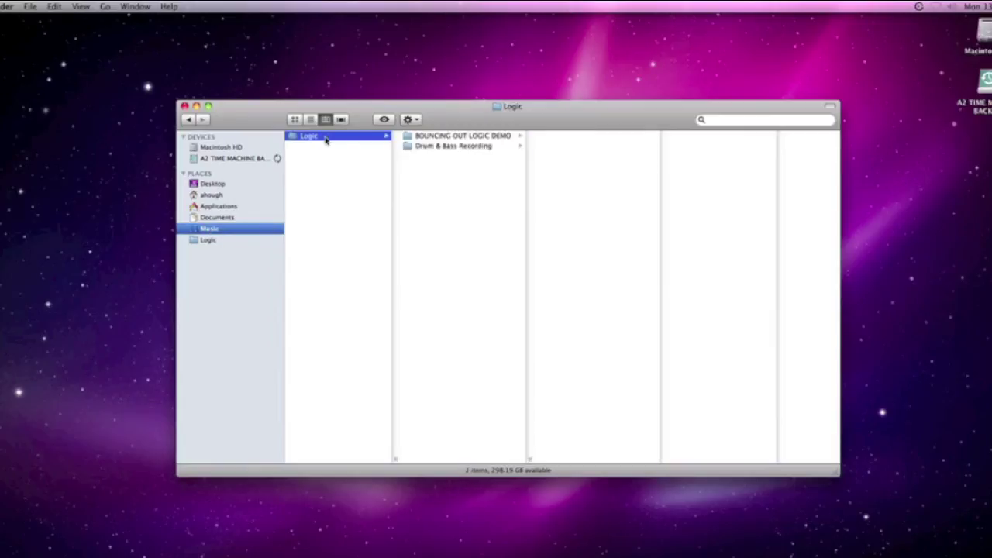
click(435, 139)
key(Right)
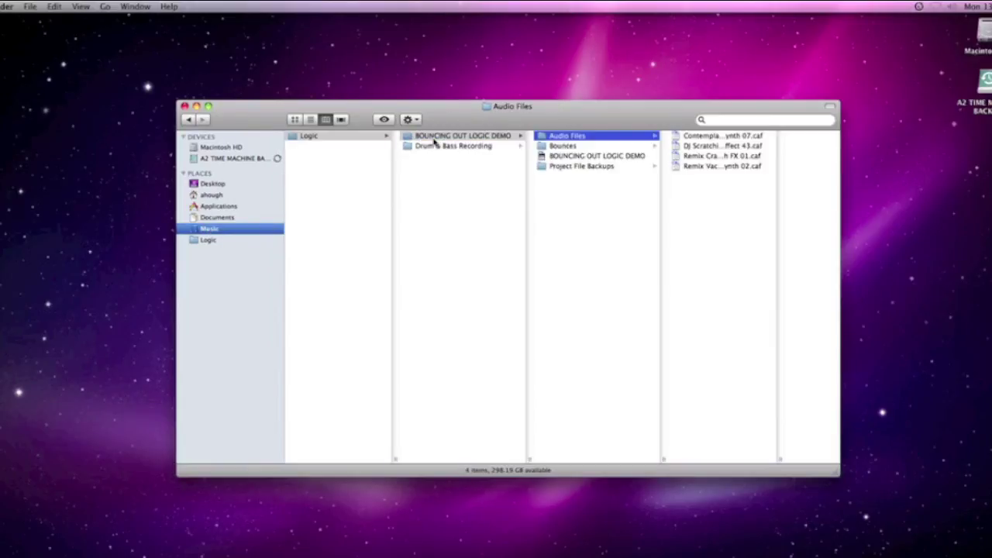
key(Down)
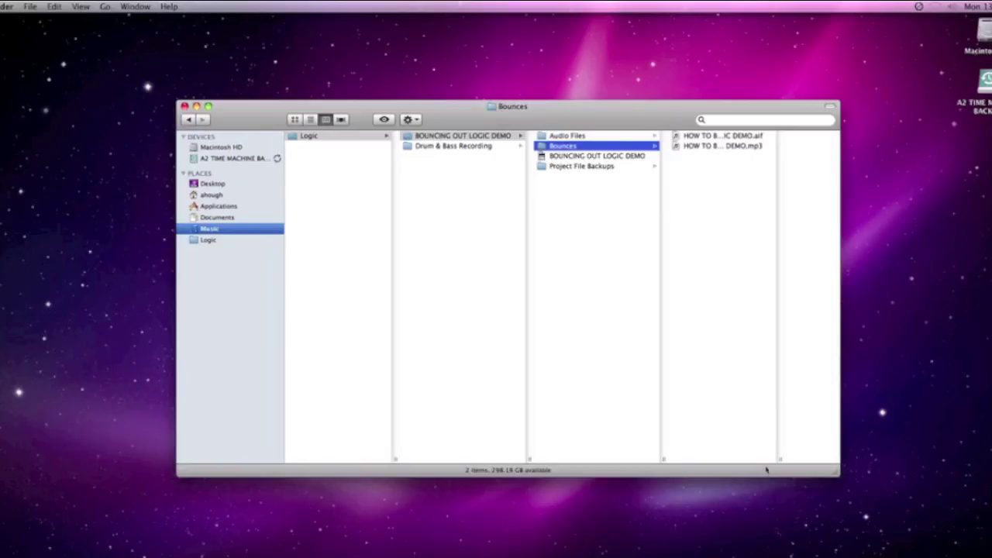
double_click(779, 460)
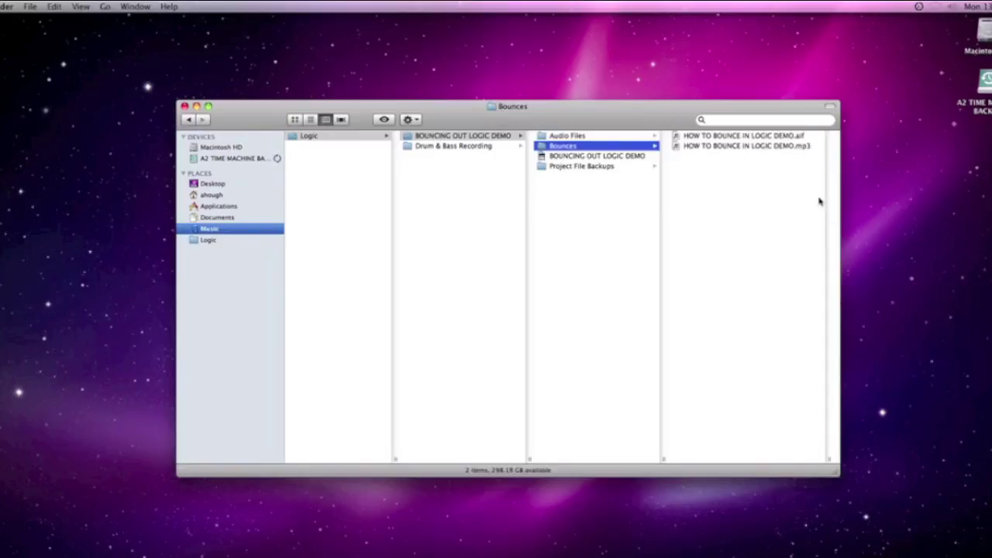
Step: Show the Open With applications for HOW TO BOUNCE IN LOGIC DEMO.aif
click(744, 137)
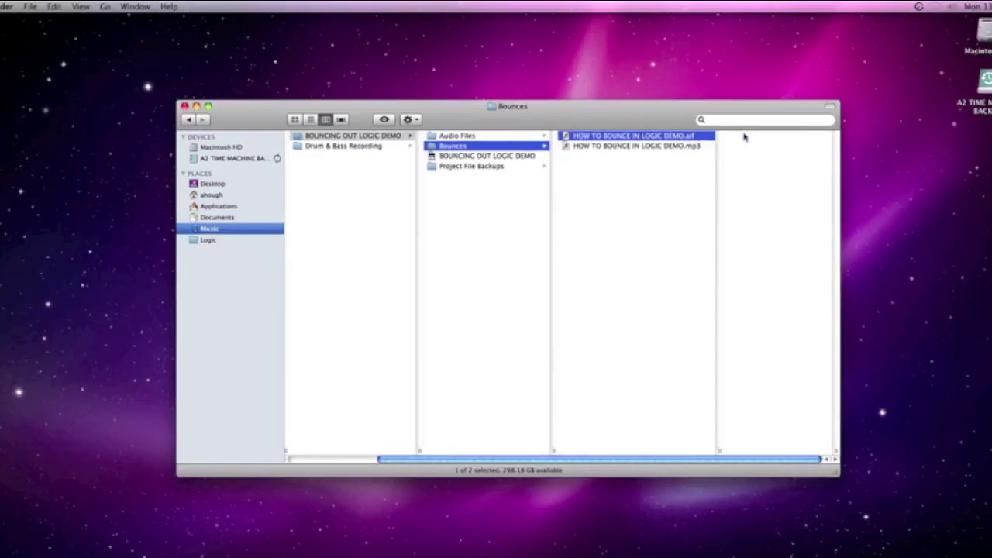
right_click(660, 138)
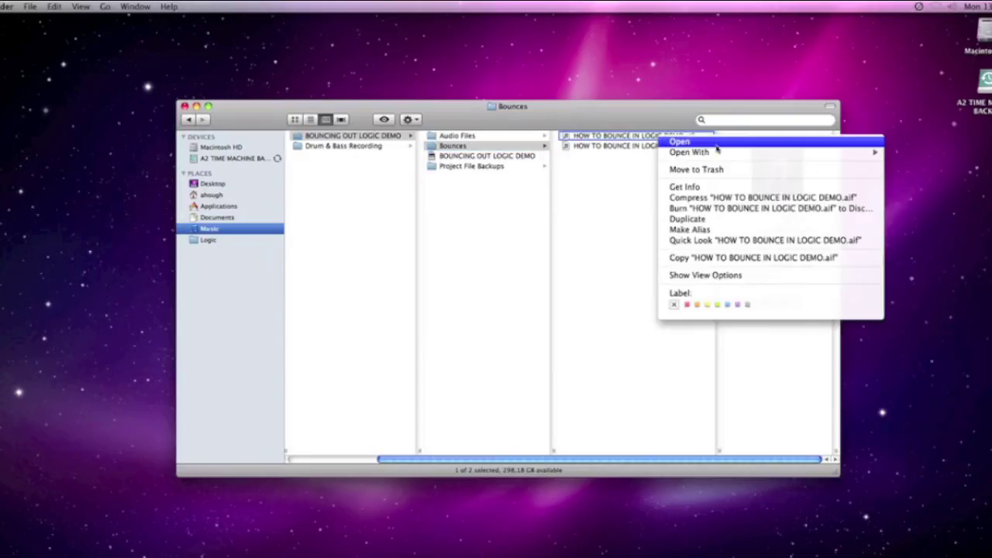
mouse_move(694, 154)
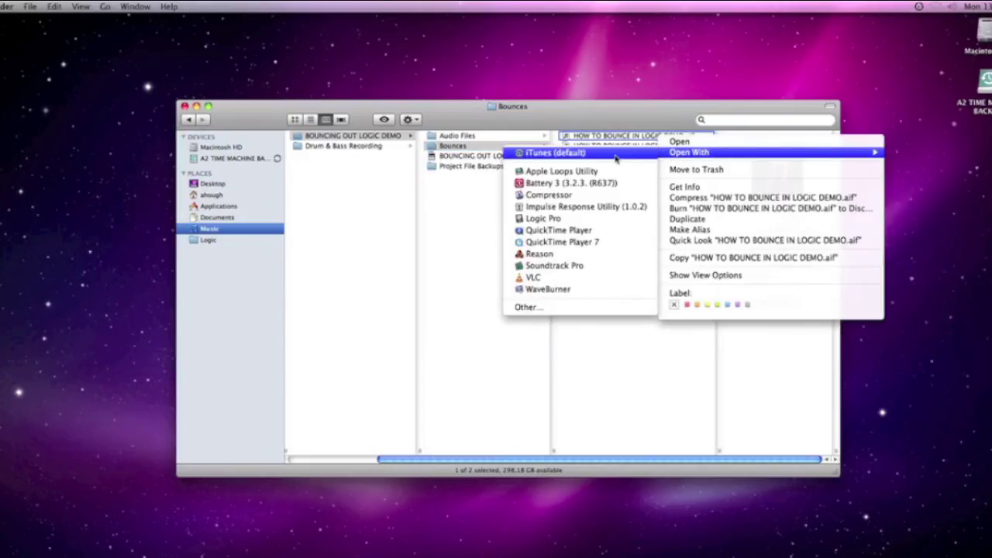
Step: Play the AIFF in QuickTime Player, skipping ahead and widening the window
click(596, 242)
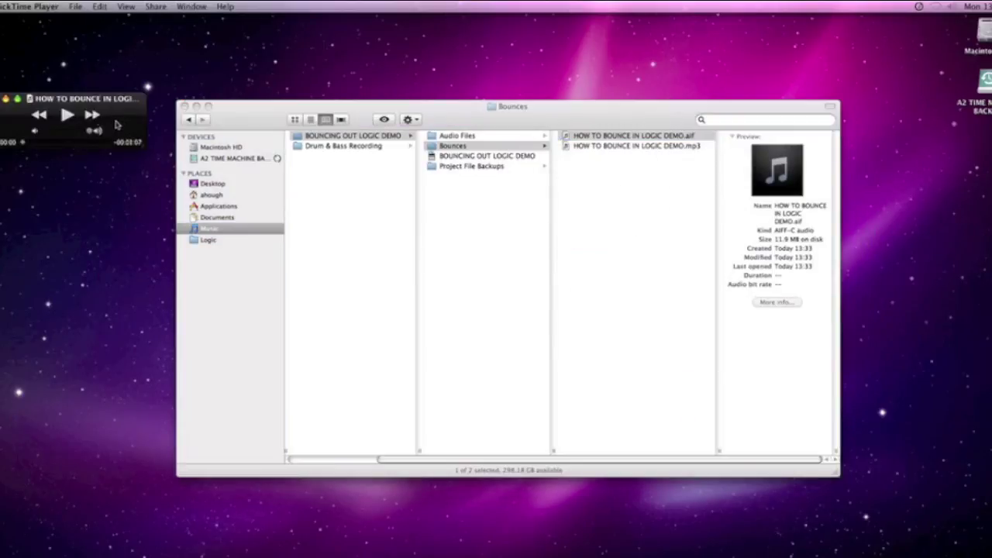
click(68, 116)
click(52, 142)
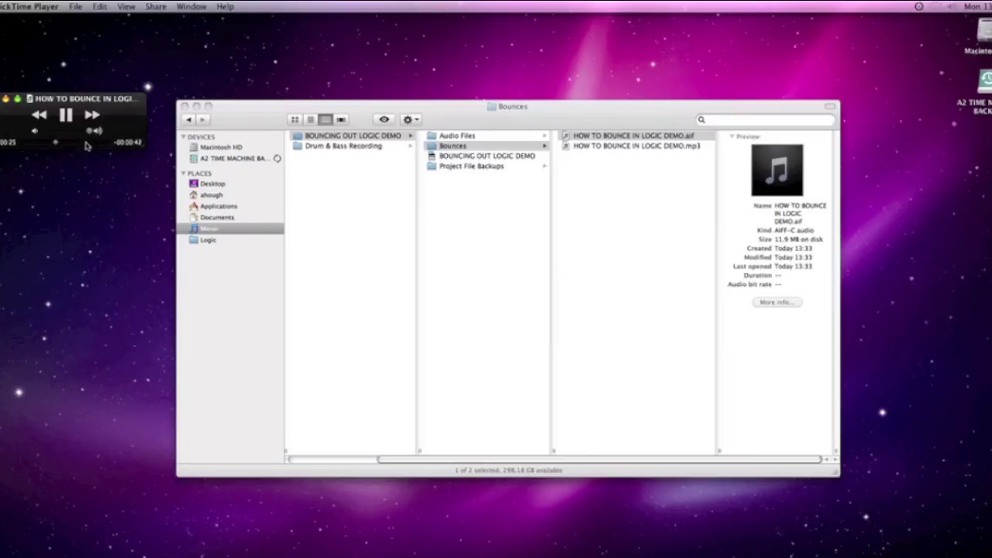
click(86, 143)
drag(143, 147, 295, 155)
click(291, 142)
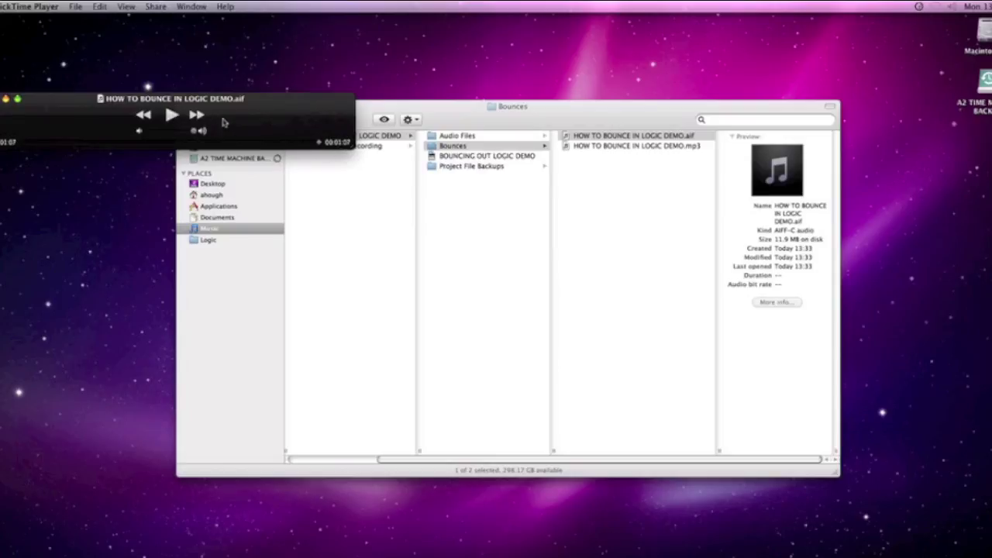
Step: Quit QuickTime Player and view the MP3's info: 2.7 MB, 01:07, 320000 bit rate
click(23, 6)
click(42, 96)
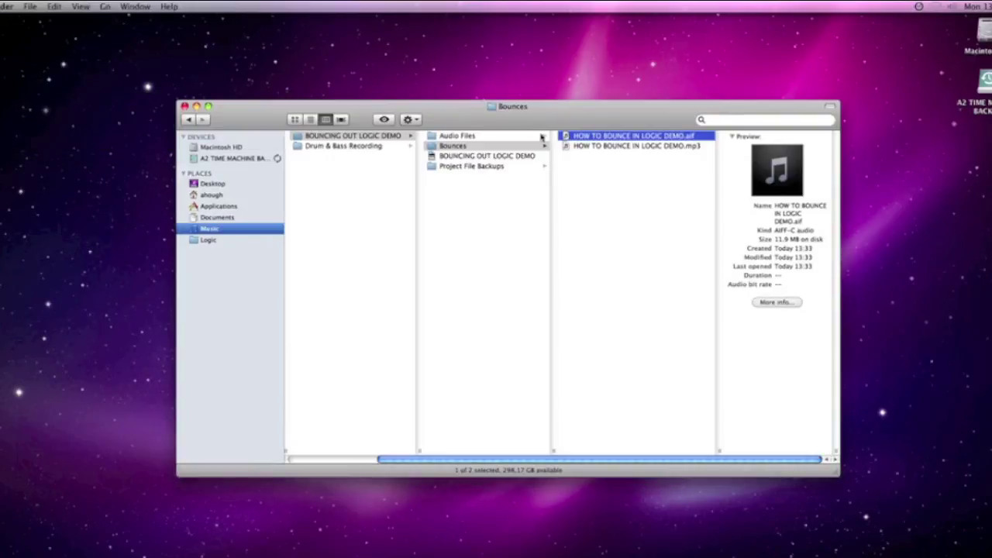
click(612, 146)
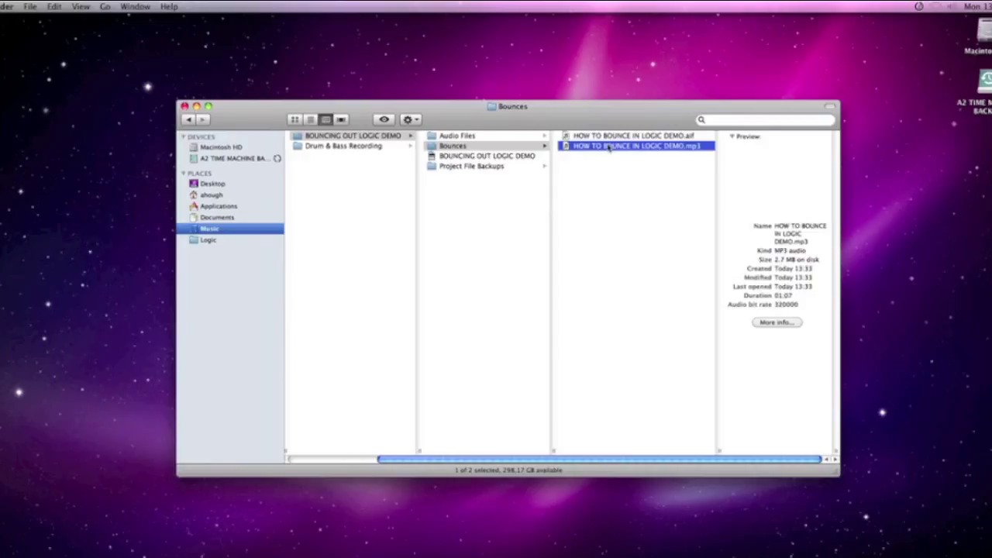
mouse_move(774, 238)
mouse_down()
mouse_move(790, 240)
mouse_move(781, 240)
mouse_up()
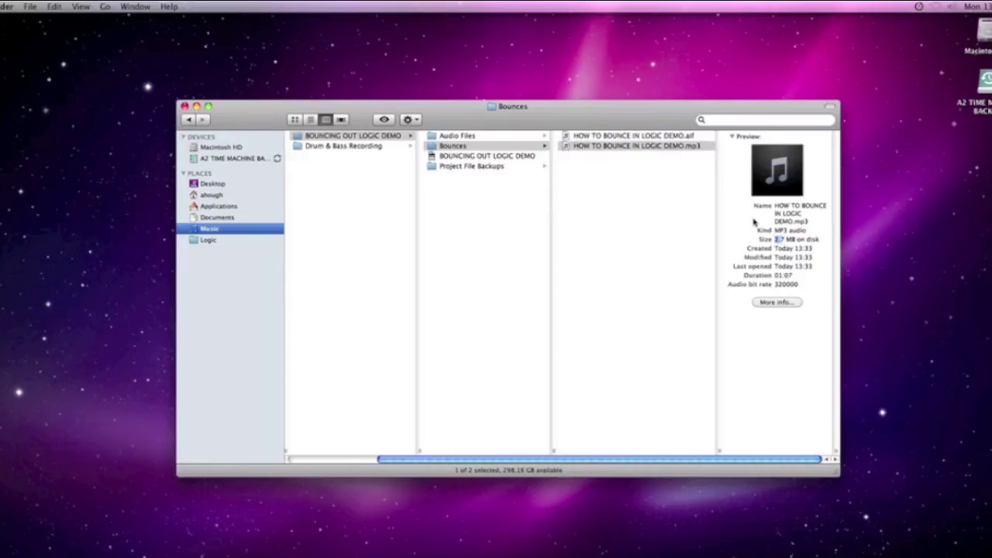
click(746, 262)
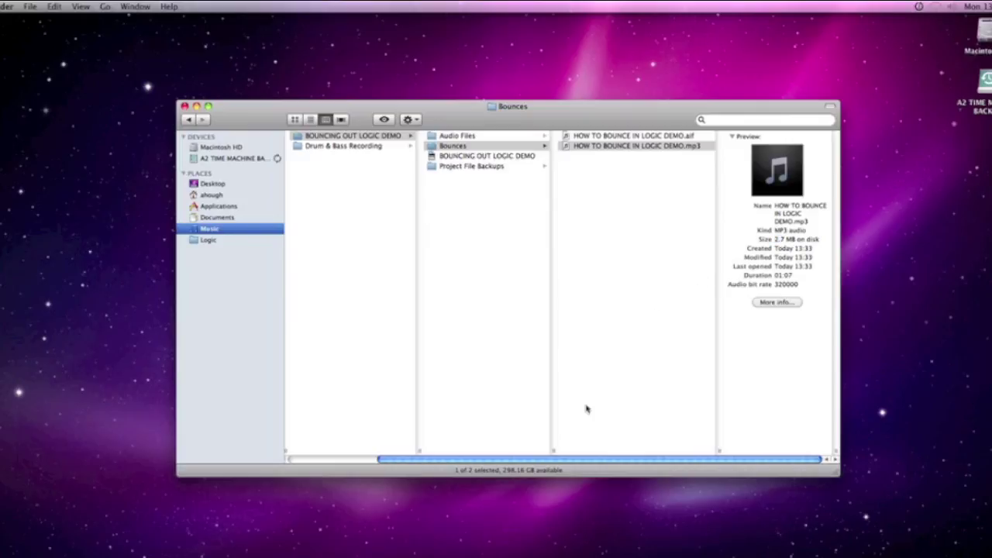